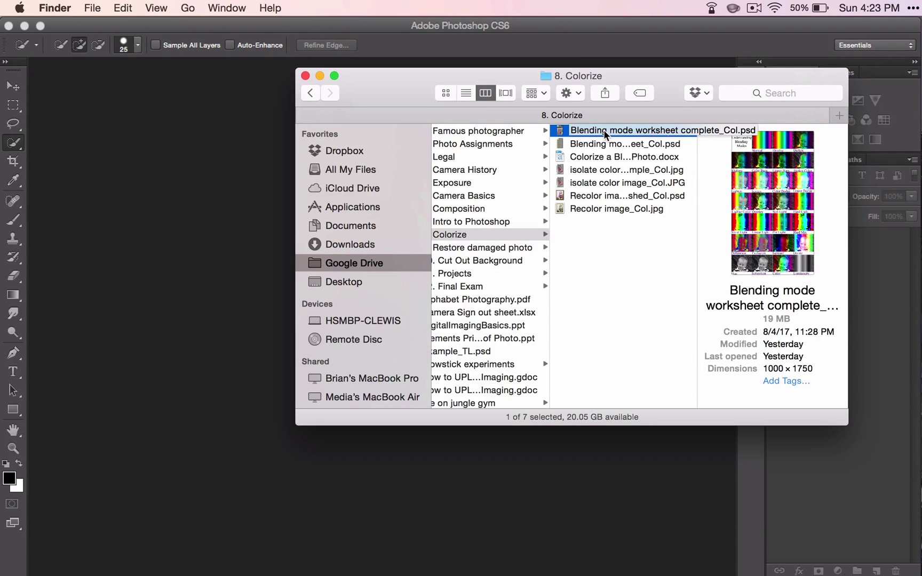
Select isolate color image_Col.JPG in the 8. Colorize folder
{"action": "left_click", "coordinate": [607, 182]}
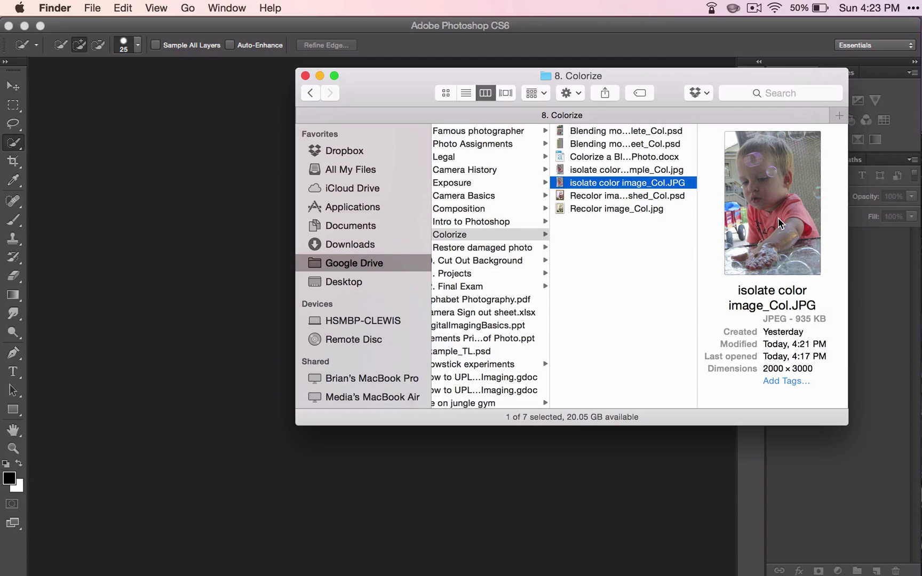
Quick Look the isolate color photo and the completed Blending mode worksheet
{"action": "key", "text": "space"}
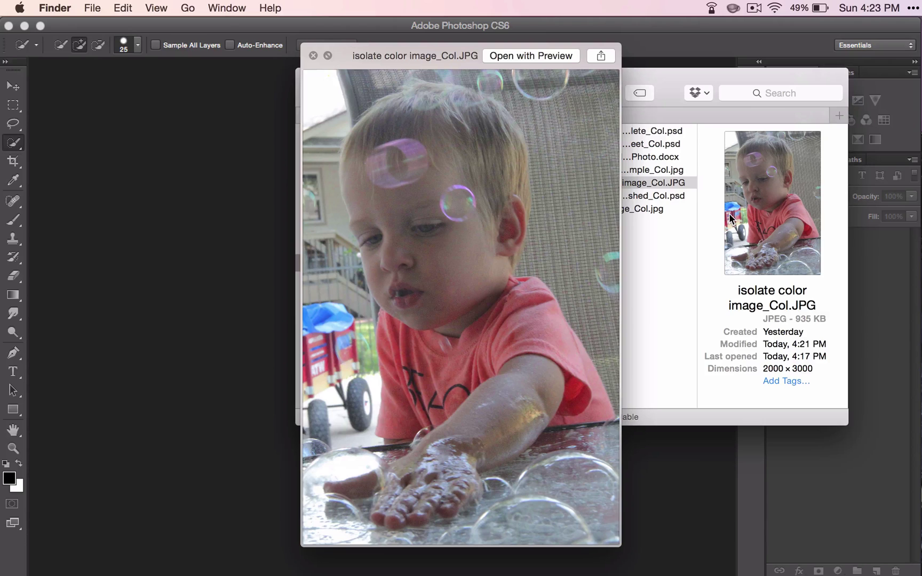
{"action": "key", "text": "space"}
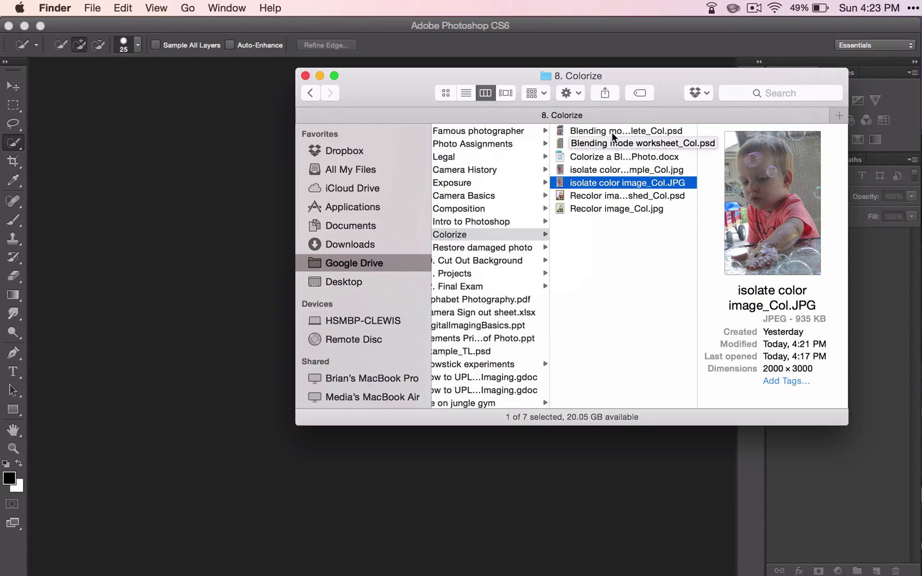
{"action": "left_click", "coordinate": [612, 132]}
{"action": "key", "text": "space"}
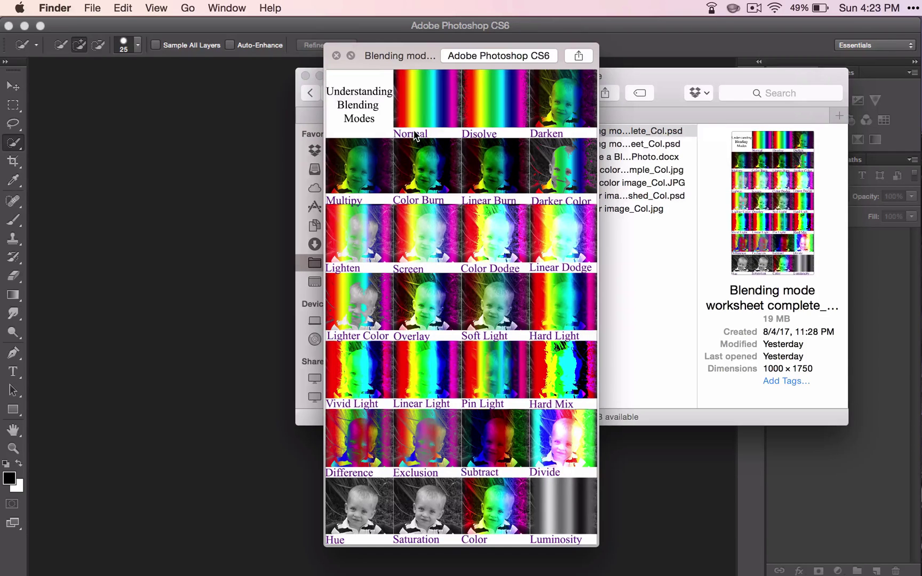
{"action": "key", "text": "space"}
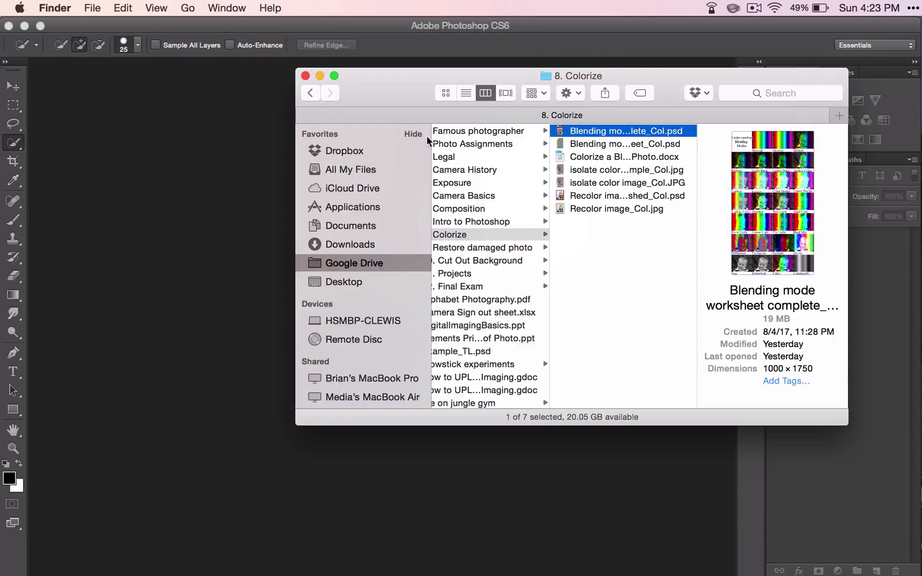
Preview Recolor image_Col.jpg and its finished colorized version, then reselect isolate color image_Col.JPG
{"action": "left_click", "coordinate": [591, 210]}
{"action": "key", "text": "space"}
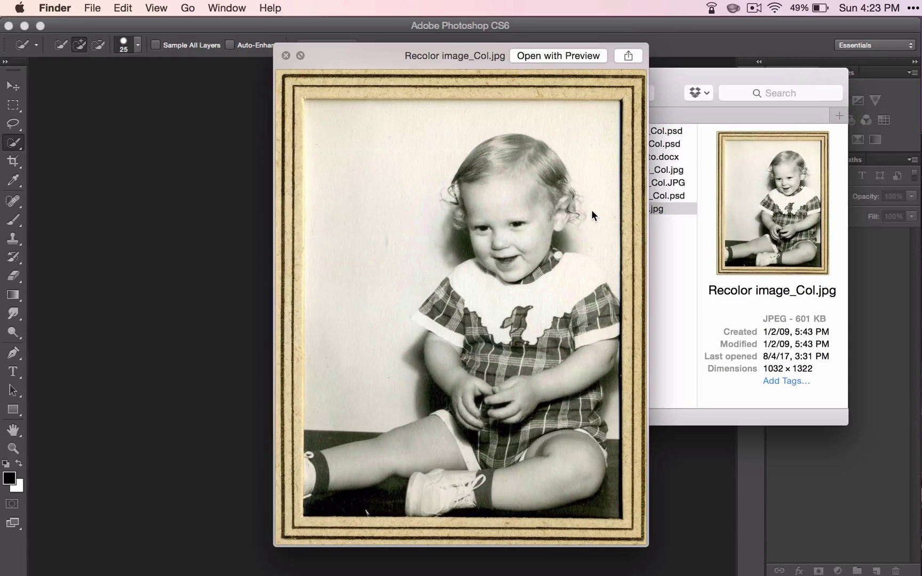
{"action": "key", "text": "Up"}
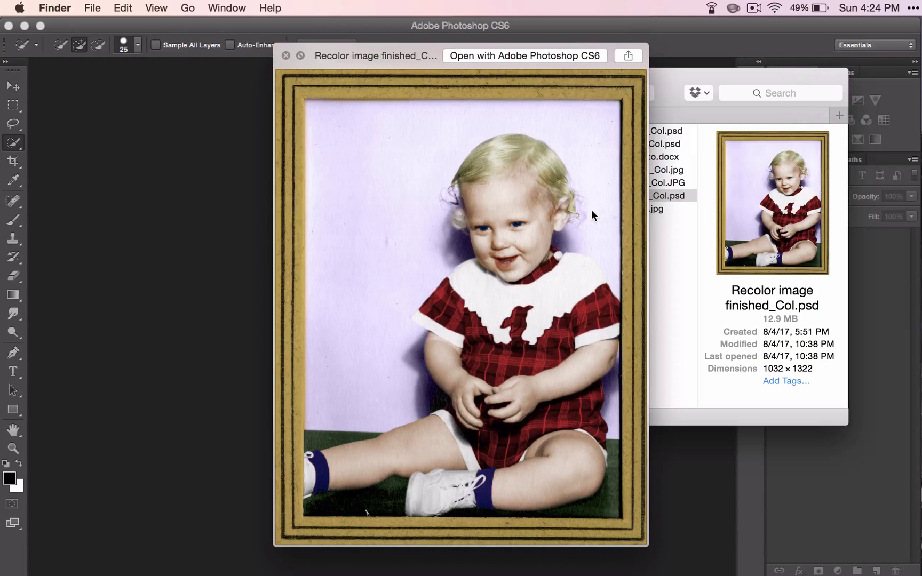
{"action": "key", "text": "space"}
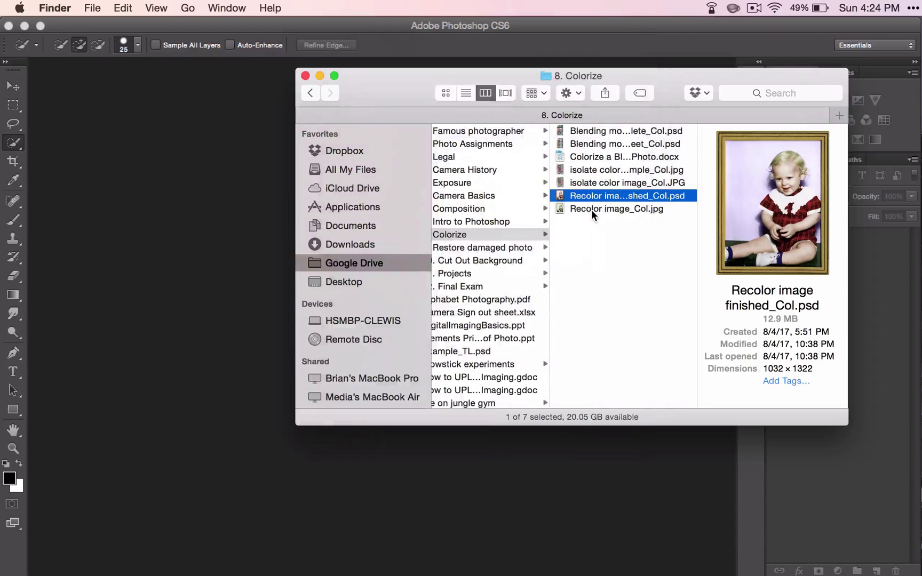
{"action": "left_click", "coordinate": [599, 183]}
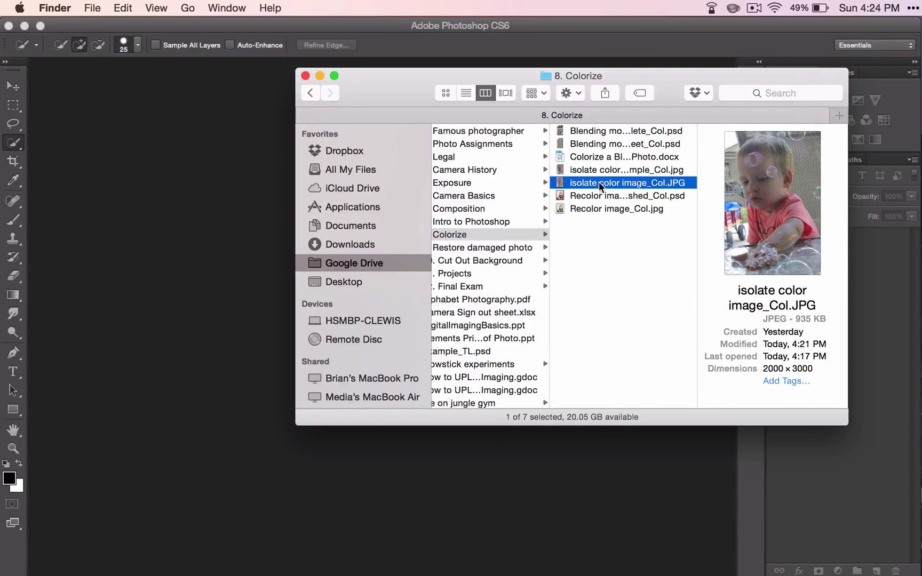
Flip between the isolate color image and isolate color example at full size, then close
{"action": "key", "text": "space"}
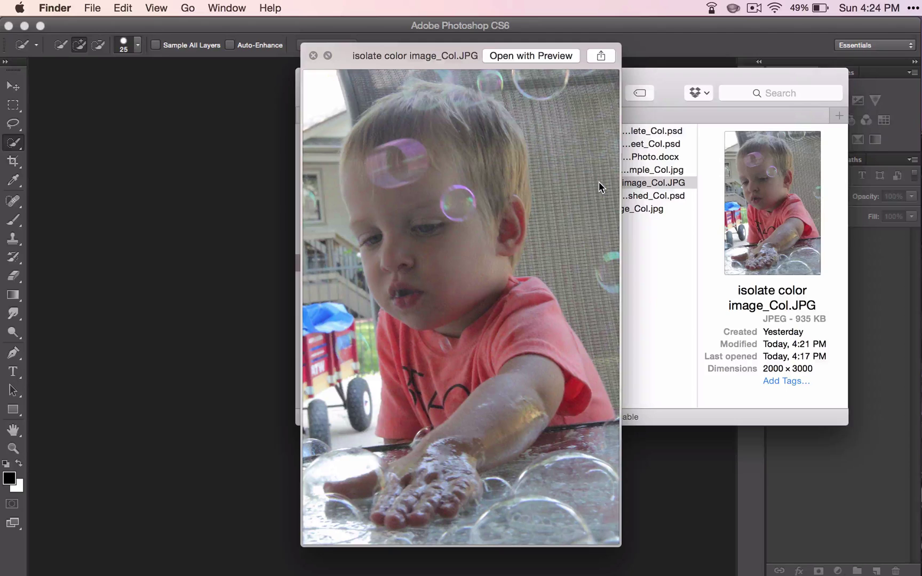
{"action": "key", "text": "Up"}
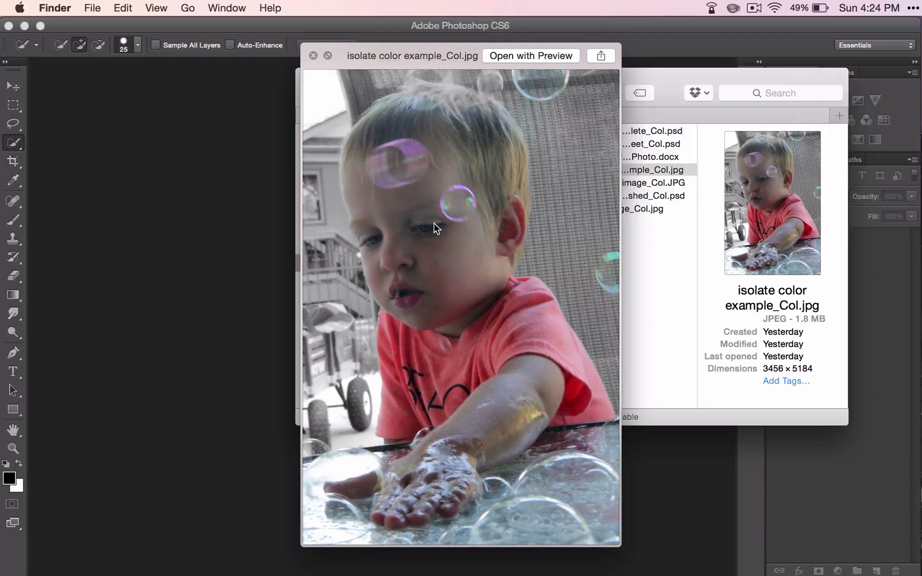
{"action": "key", "text": "Down"}
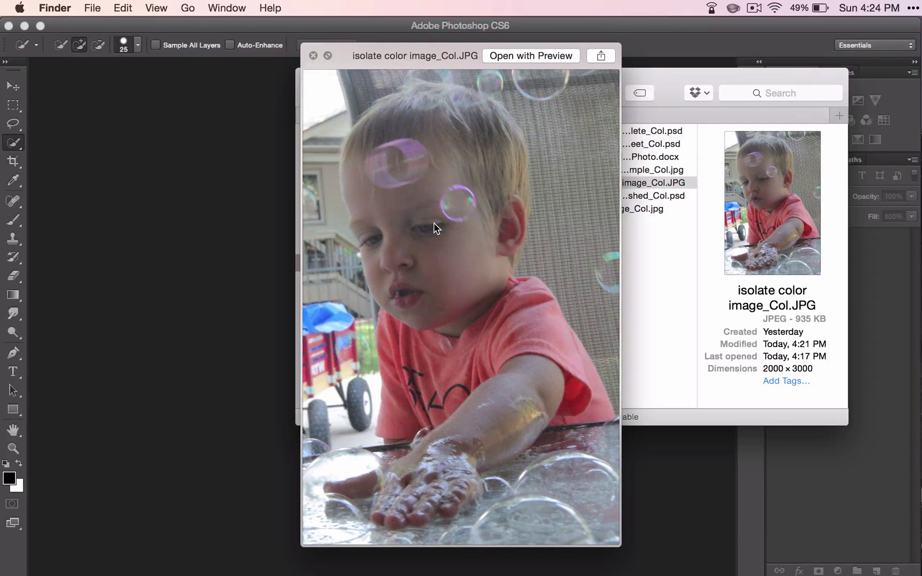
{"action": "key", "text": "Up"}
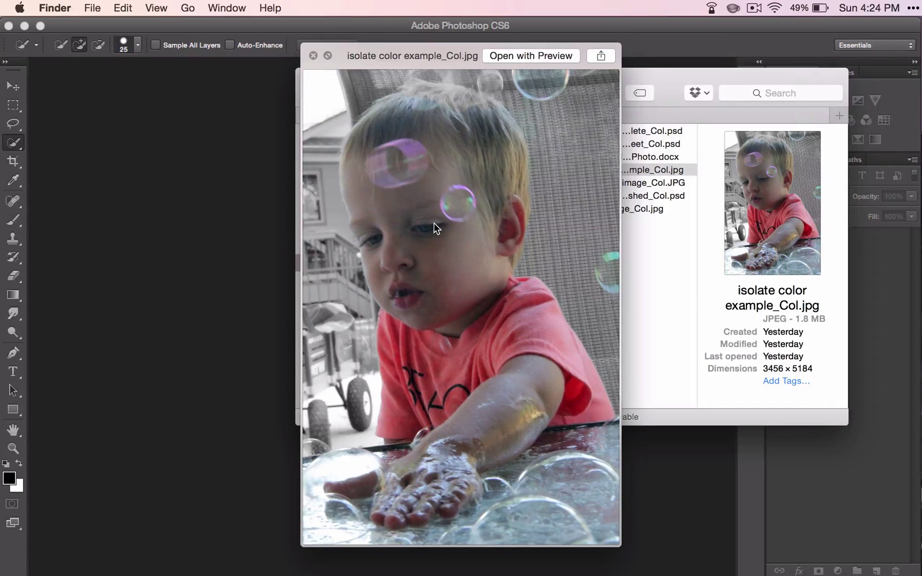
{"action": "key", "text": "space"}
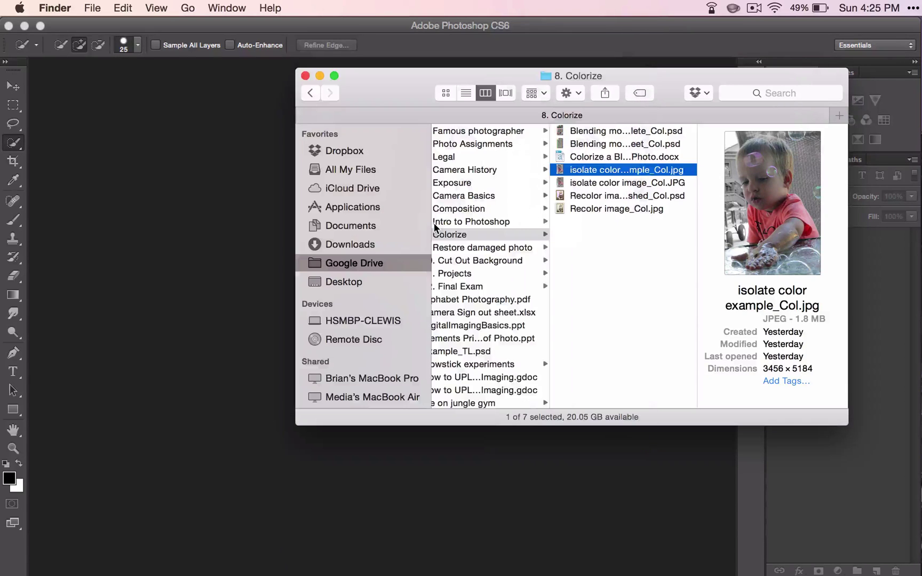
Open Blending mode worksheet_Col.psd from Finder in Photoshop CS6
{"action": "left_click", "coordinate": [596, 144]}
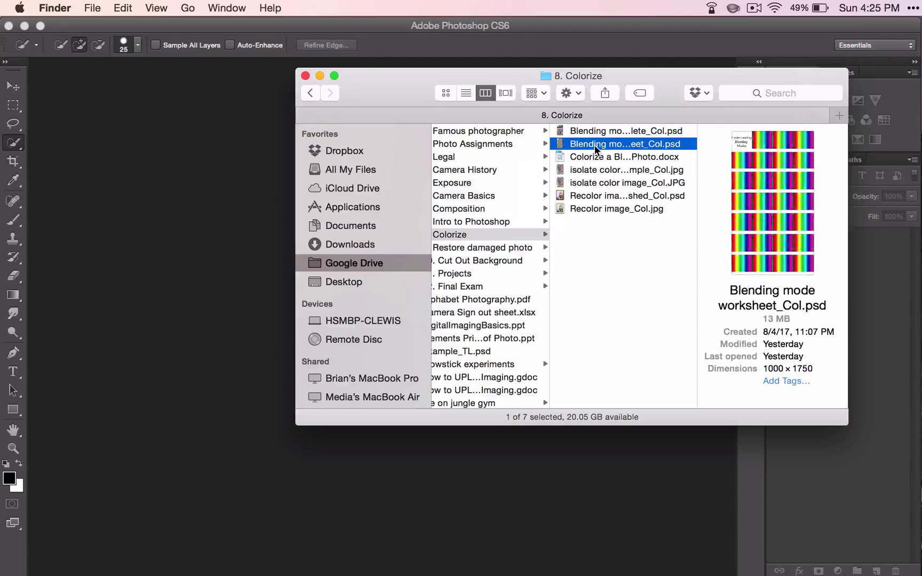
{"action": "left_click", "coordinate": [595, 145]}
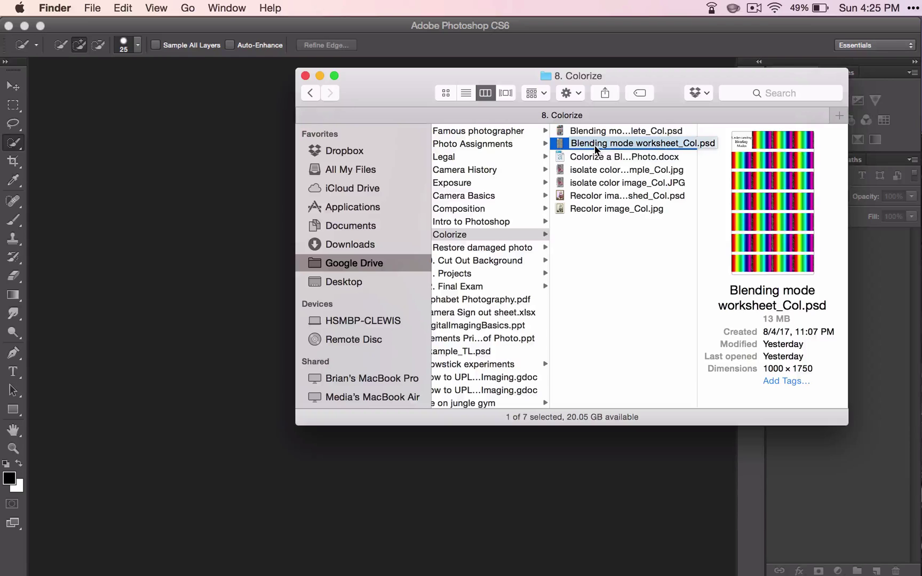
{"action": "double_click", "coordinate": [594, 145]}
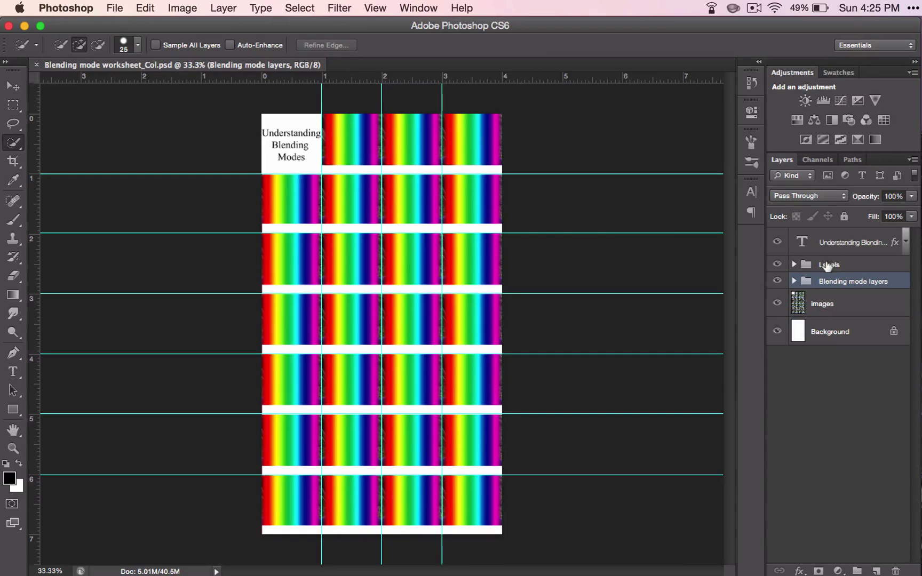
Inspect the Labels and Blending mode groups, toggling the Normal, disolve, darken and multiply layers
{"action": "left_click", "coordinate": [793, 266]}
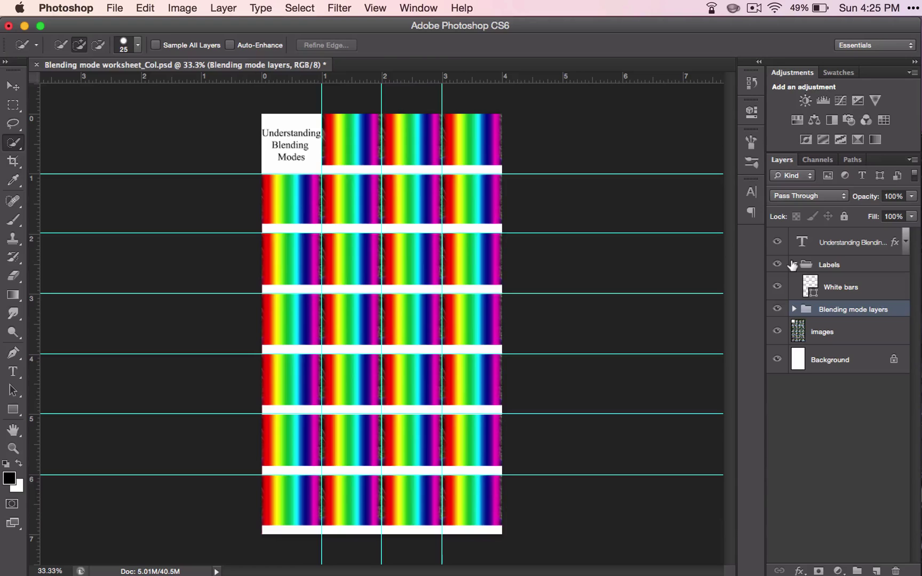
{"action": "left_click", "coordinate": [794, 265]}
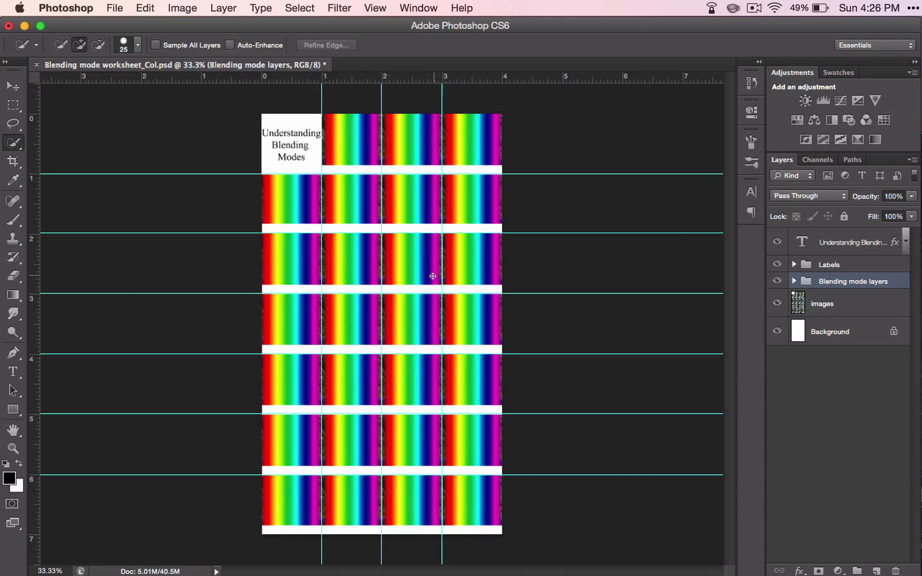
{"action": "left_click", "coordinate": [794, 281]}
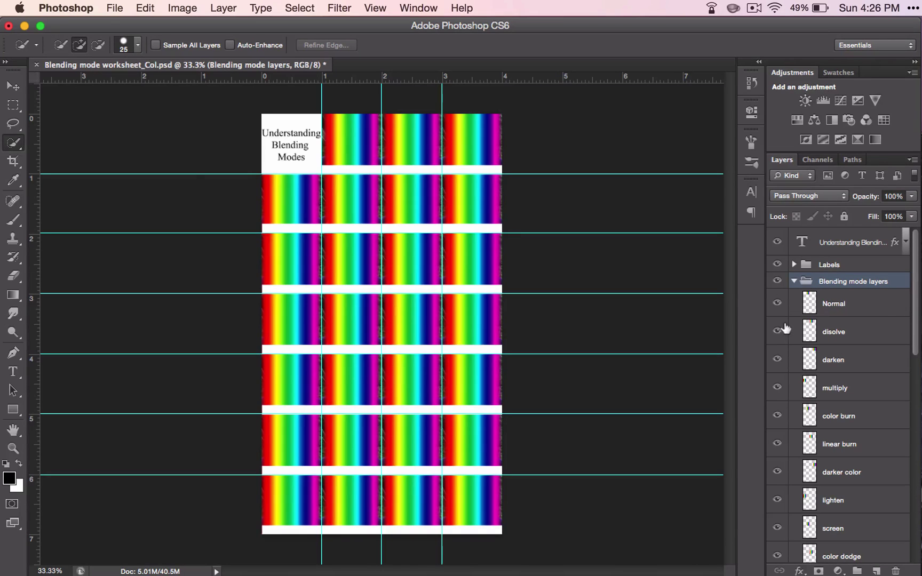
{"action": "left_click", "coordinate": [777, 304]}
{"action": "left_click", "coordinate": [777, 304]}
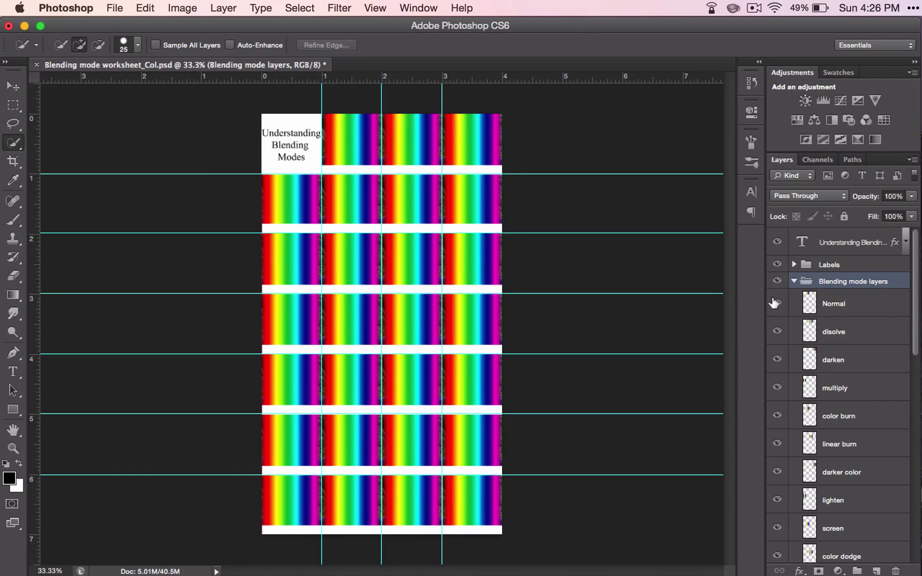
{"action": "left_click", "coordinate": [776, 332]}
{"action": "left_click", "coordinate": [777, 359]}
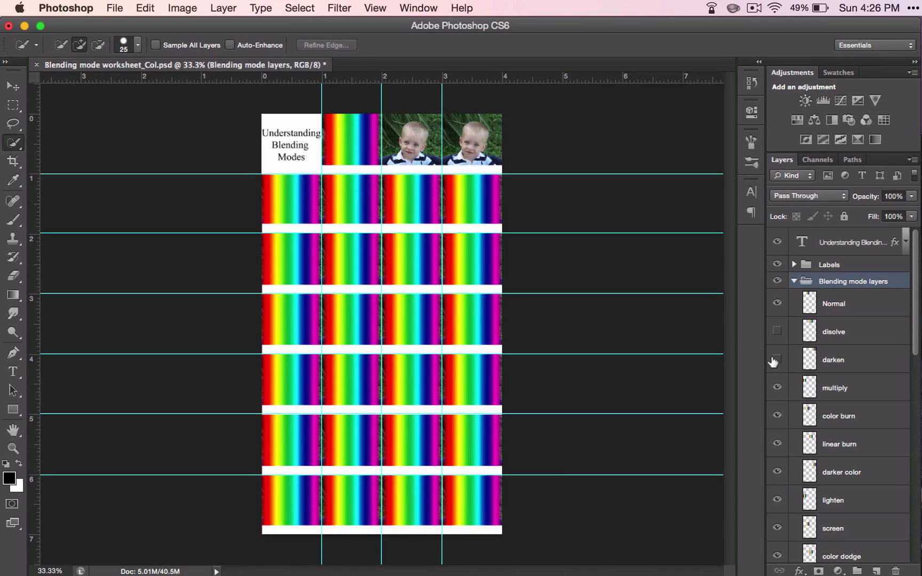
{"action": "left_click", "coordinate": [776, 387]}
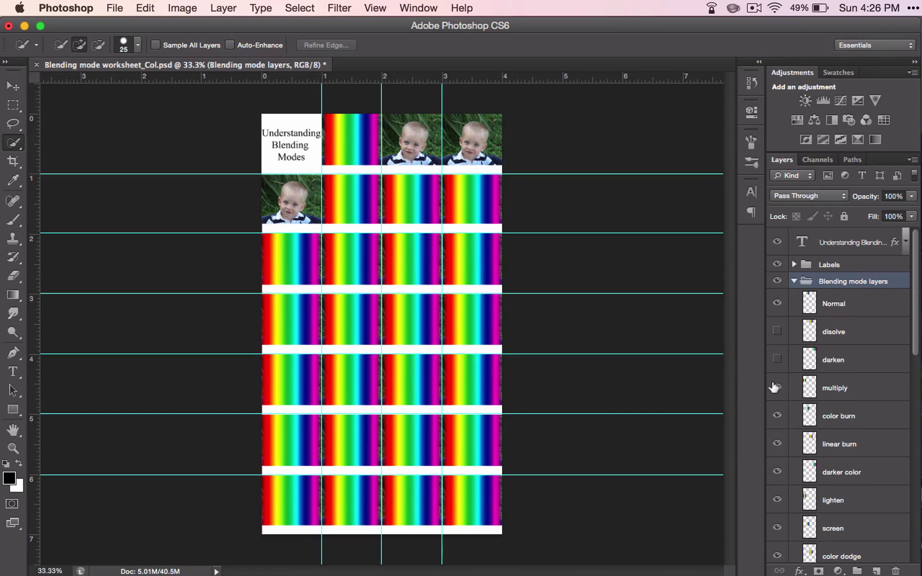
{"action": "left_click", "coordinate": [778, 388]}
{"action": "left_click", "coordinate": [777, 359]}
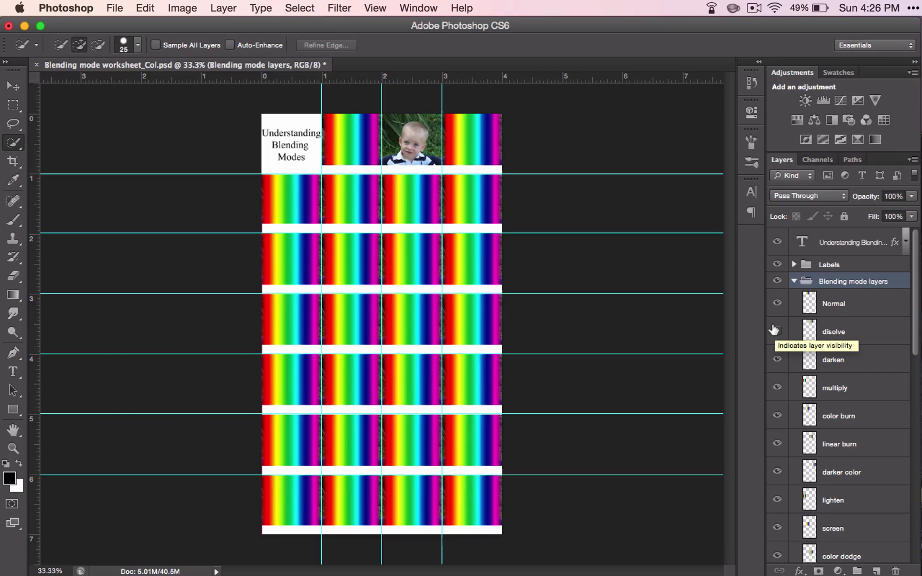
{"action": "left_click", "coordinate": [777, 331]}
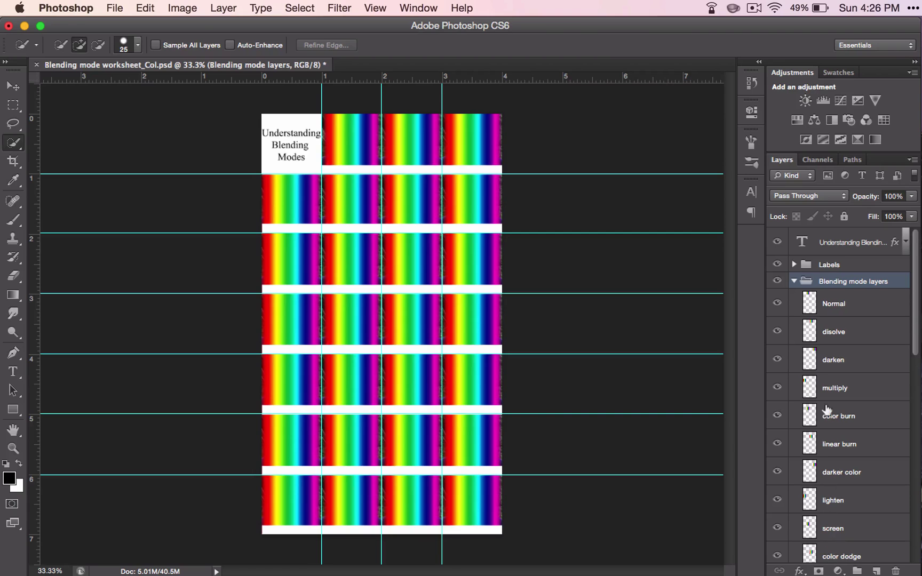
{"action": "left_click", "coordinate": [793, 281]}
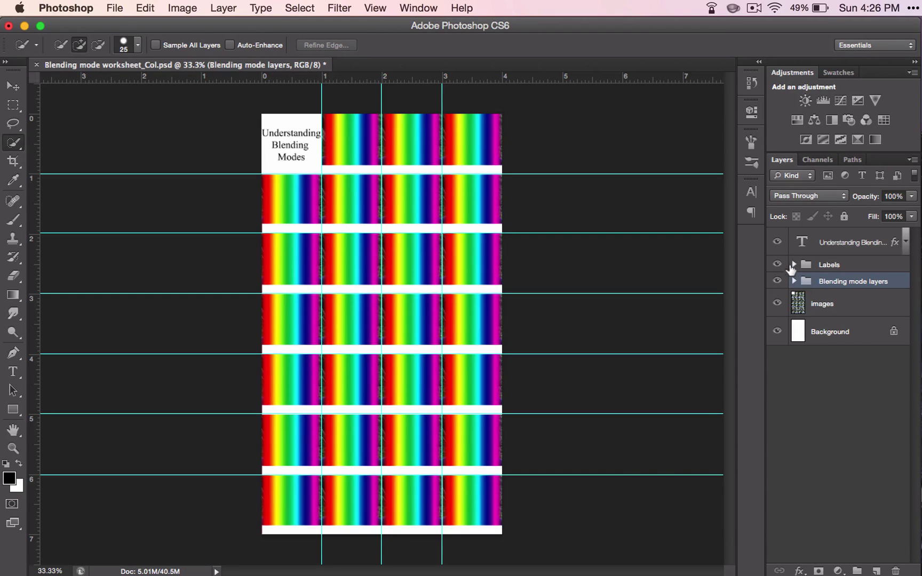
Hide the Blending mode layers group to reveal the images photo grid, then switch to Finder
{"action": "left_click", "coordinate": [819, 198]}
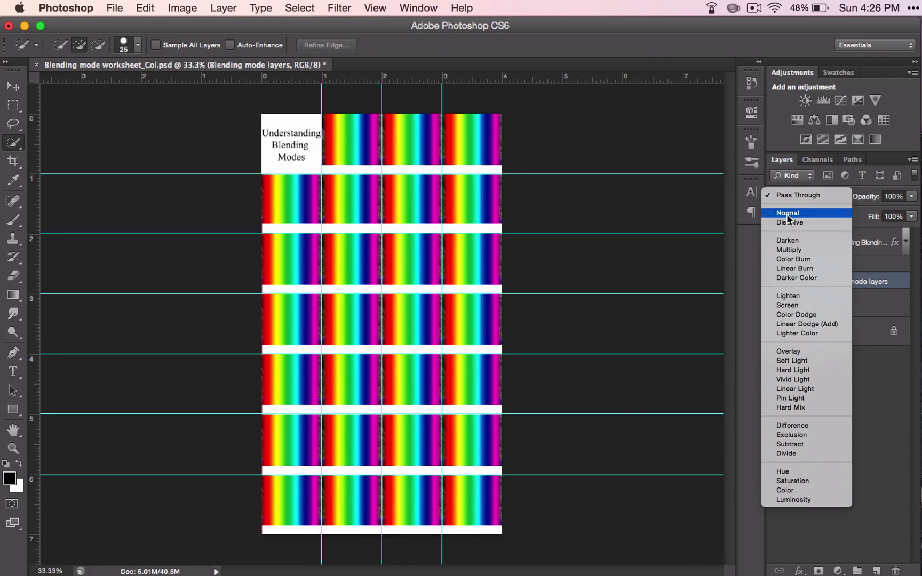
{"action": "key", "text": "Escape"}
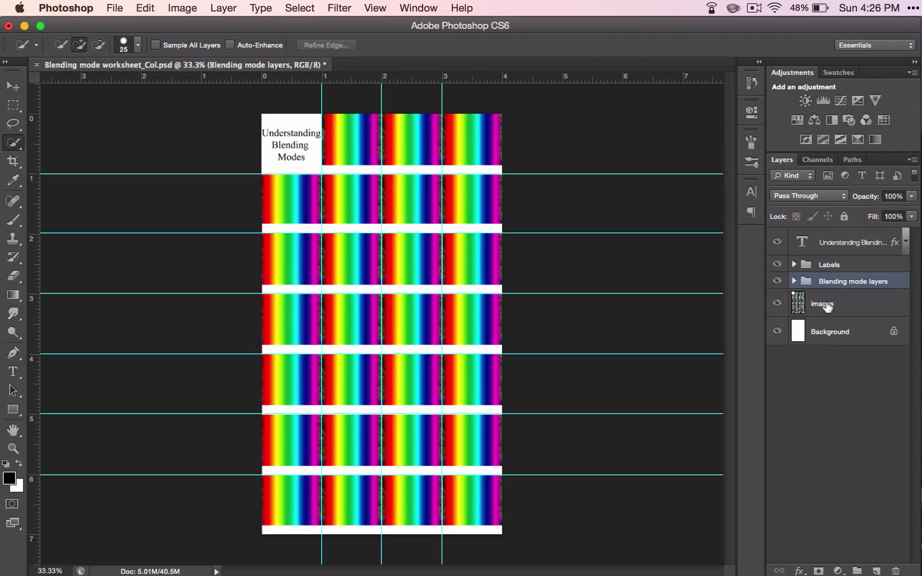
{"action": "left_click", "coordinate": [795, 307]}
{"action": "left_click", "coordinate": [777, 282]}
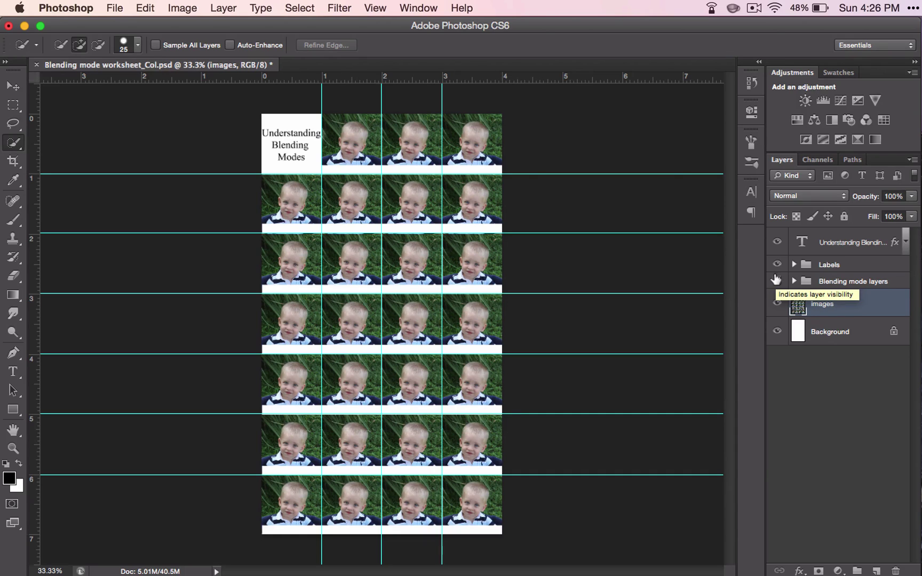
{"action": "left_click", "coordinate": [777, 303]}
{"action": "left_click", "coordinate": [777, 303]}
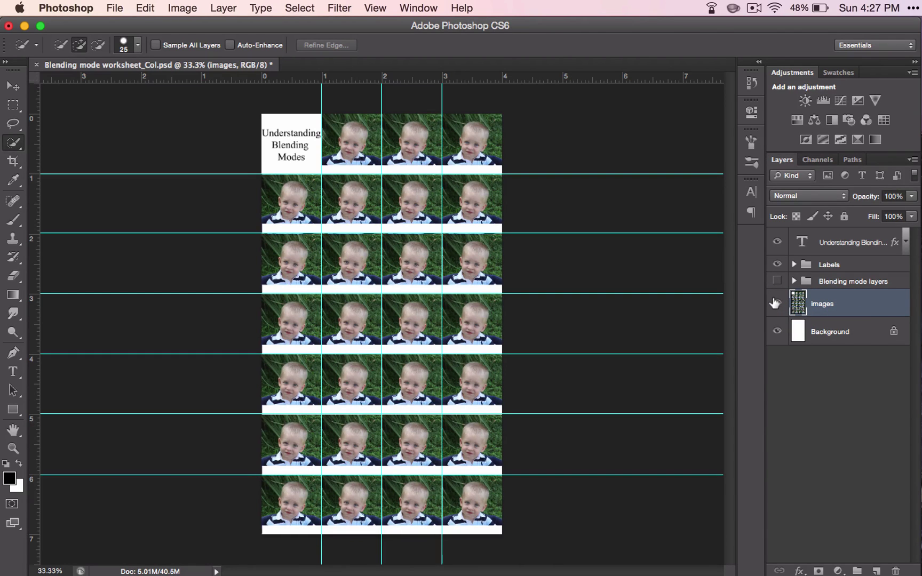
{"action": "key", "text": "super+Tab"}
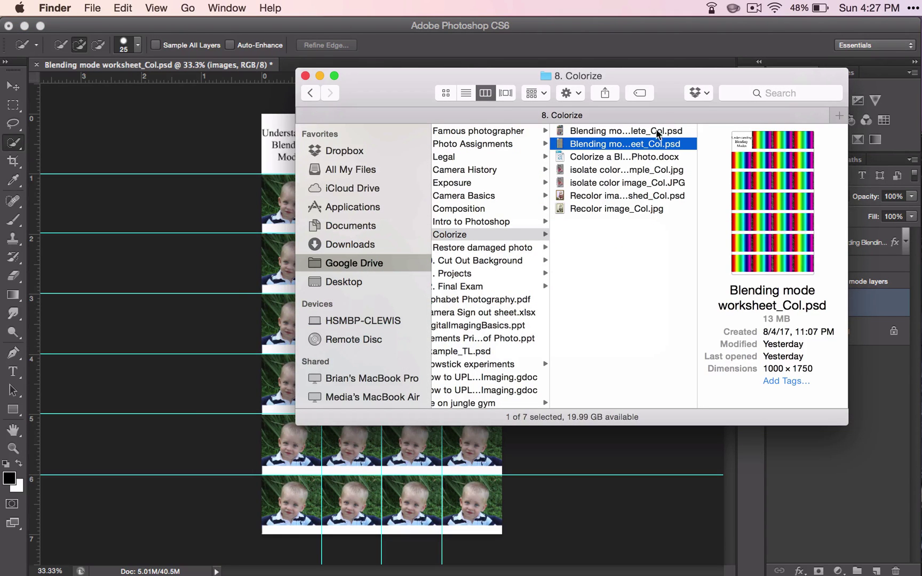
Preview Recolor image_Col.jpg and the finished Recolor file, then return to Photoshop
{"action": "left_click", "coordinate": [590, 210]}
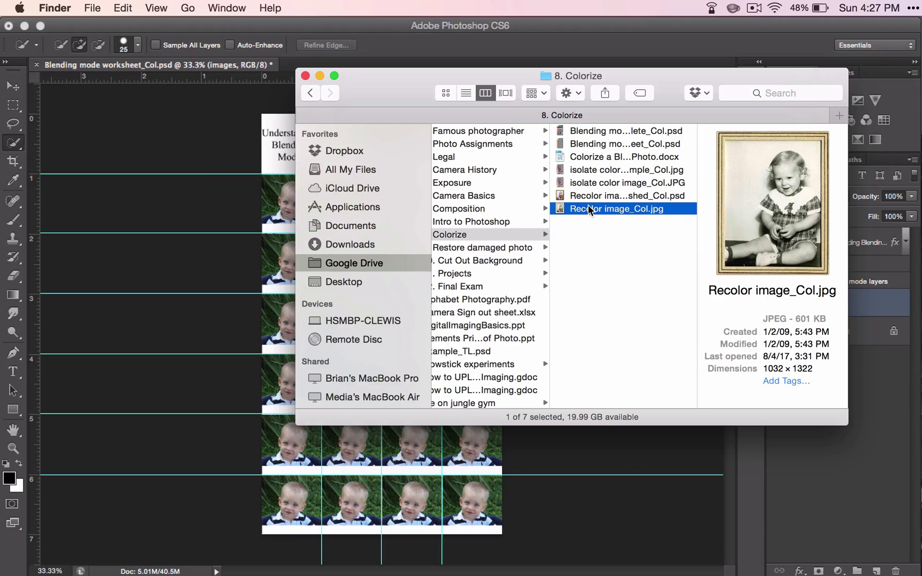
{"action": "left_click", "coordinate": [580, 196]}
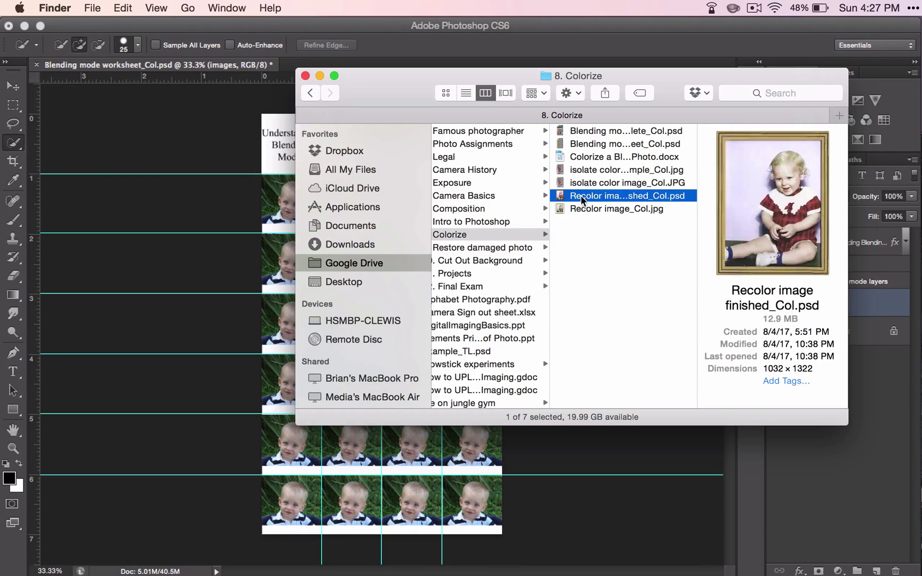
{"action": "left_click", "coordinate": [645, 427]}
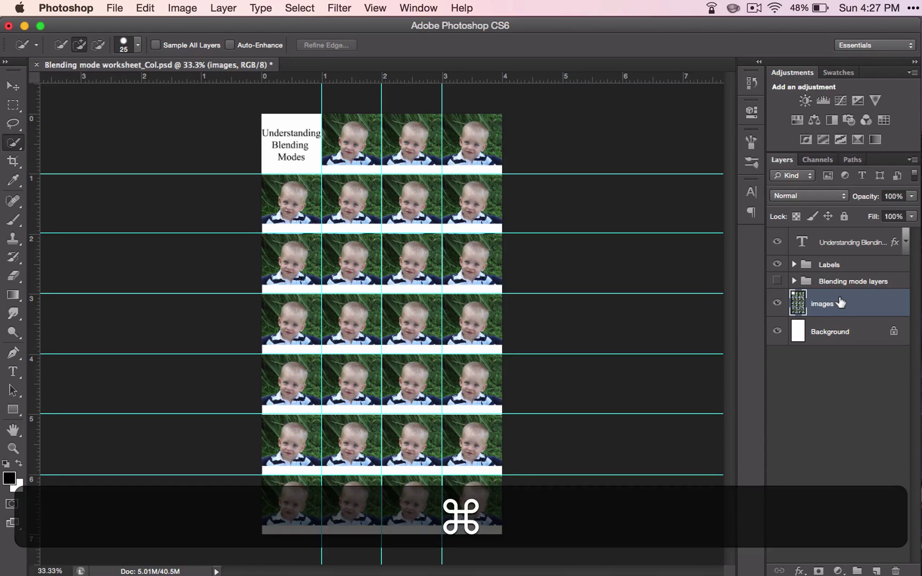
Duplicate the images layer and rename the copy 'images b/w'
{"action": "key", "text": "super+j"}
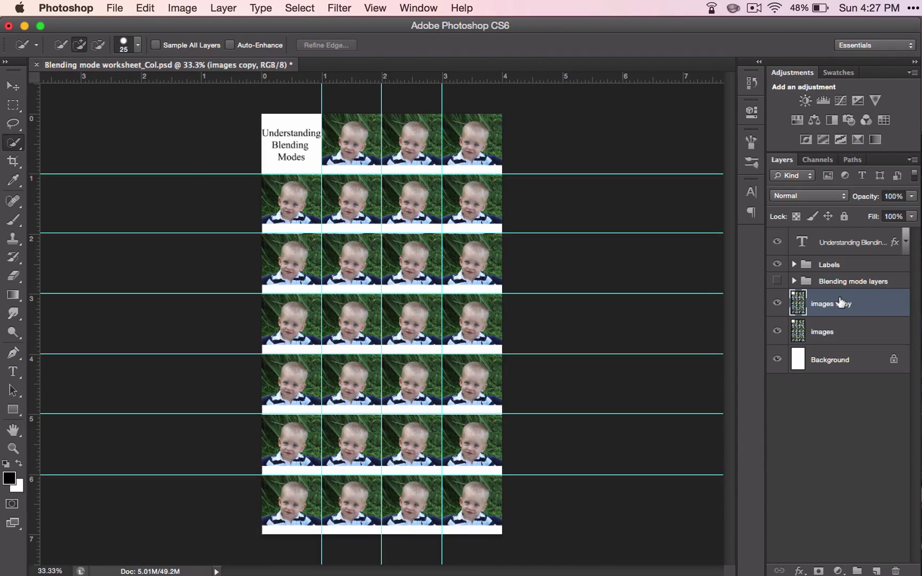
{"action": "double_click", "coordinate": [840, 303]}
{"action": "left_click", "coordinate": [842, 302]}
{"action": "double_click", "coordinate": [842, 302]}
{"action": "type", "text": "b/w"}
{"action": "key", "text": "Return"}
Convert the images b/w layer with the default Black & White adjustment
{"action": "left_click", "coordinate": [182, 8]}
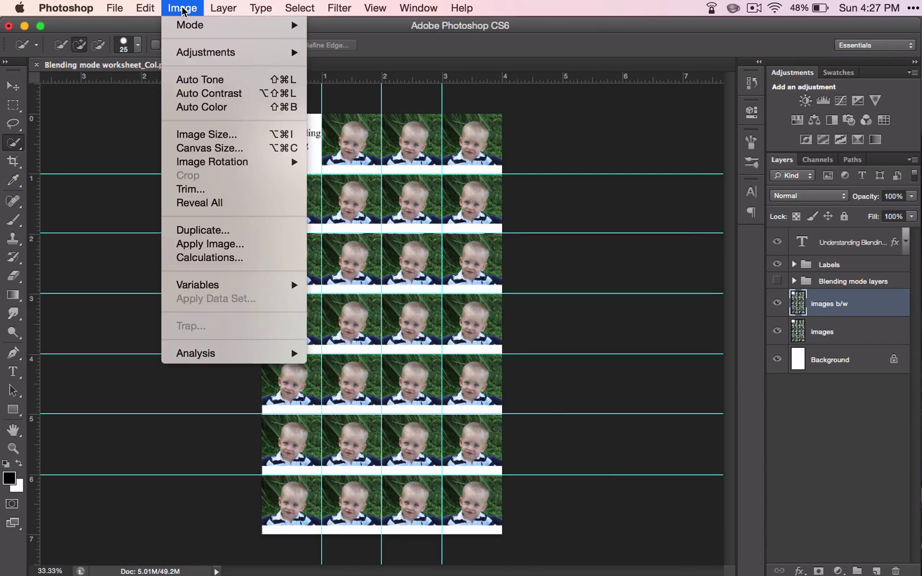
{"action": "mouse_move", "coordinate": [196, 51]}
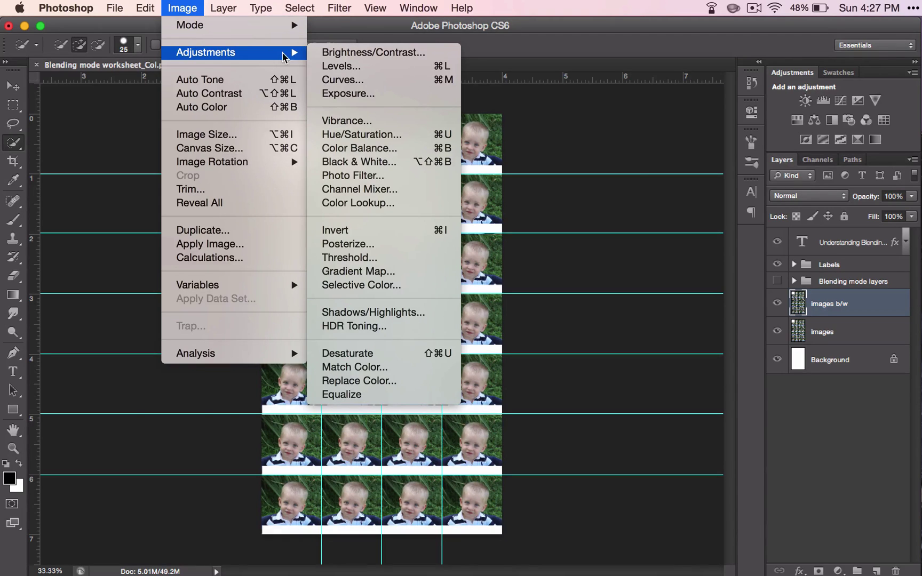
{"action": "left_click", "coordinate": [373, 161]}
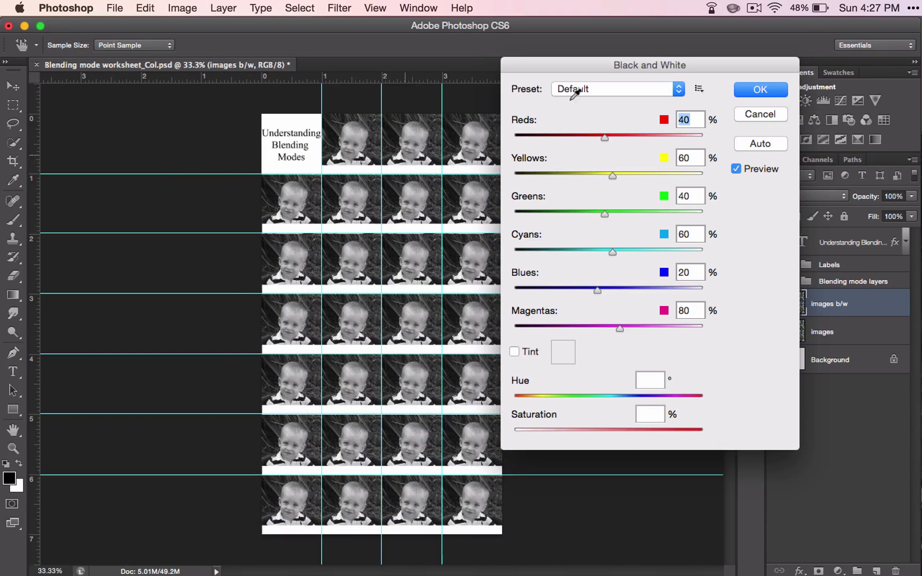
{"action": "left_click", "coordinate": [750, 95]}
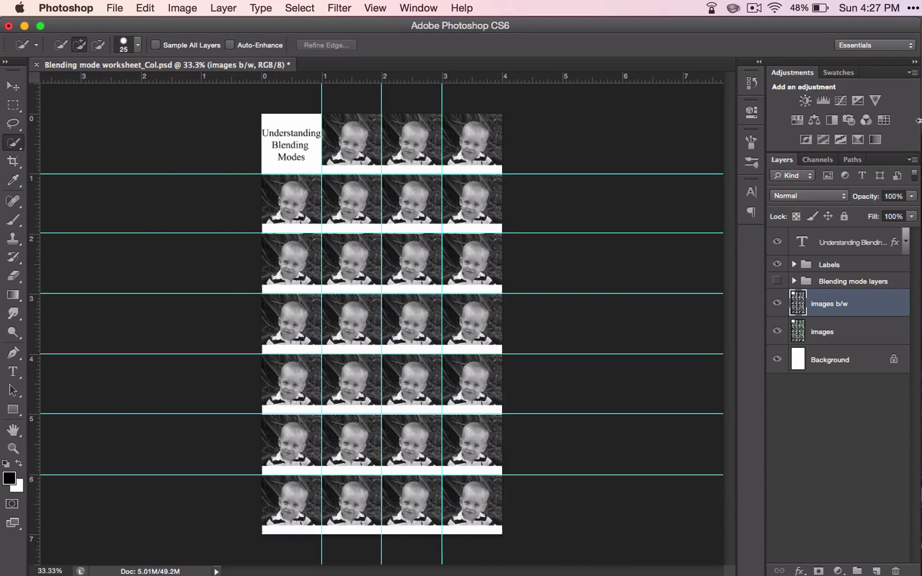
{"action": "left_click", "coordinate": [777, 303]}
{"action": "left_click", "coordinate": [777, 302]}
Turn the Blending mode layers group back on, expand it, and select the Normal layer
{"action": "left_click", "coordinate": [776, 279]}
{"action": "left_click", "coordinate": [793, 283]}
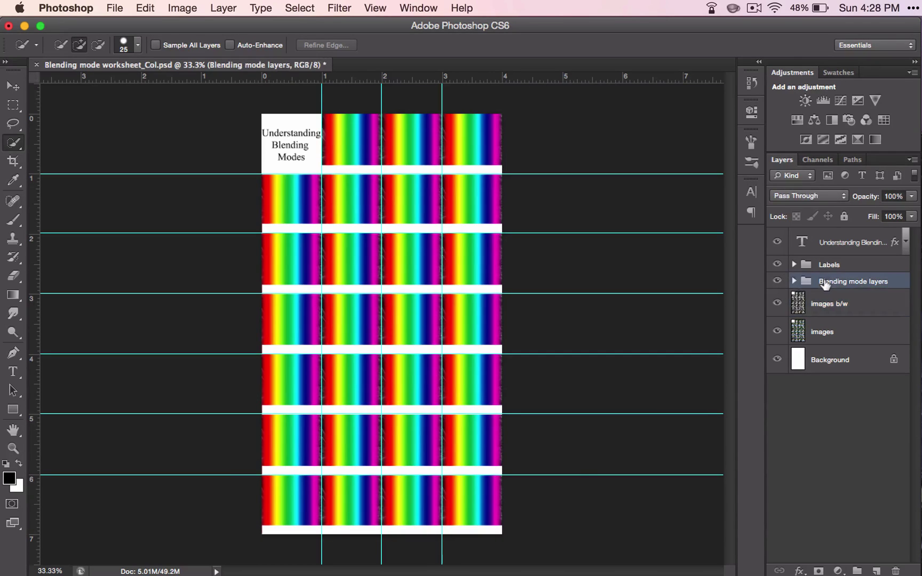
{"action": "left_click", "coordinate": [792, 281]}
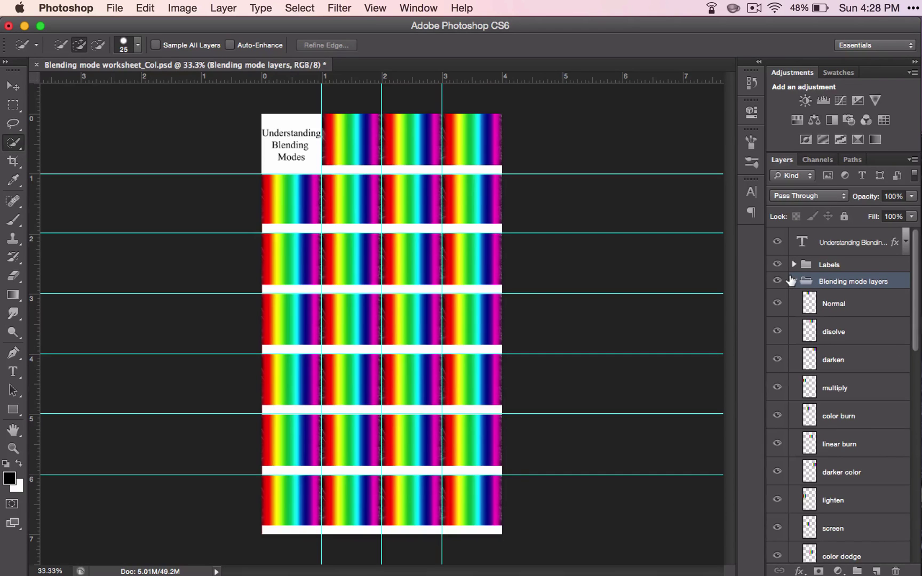
{"action": "left_click", "coordinate": [847, 307]}
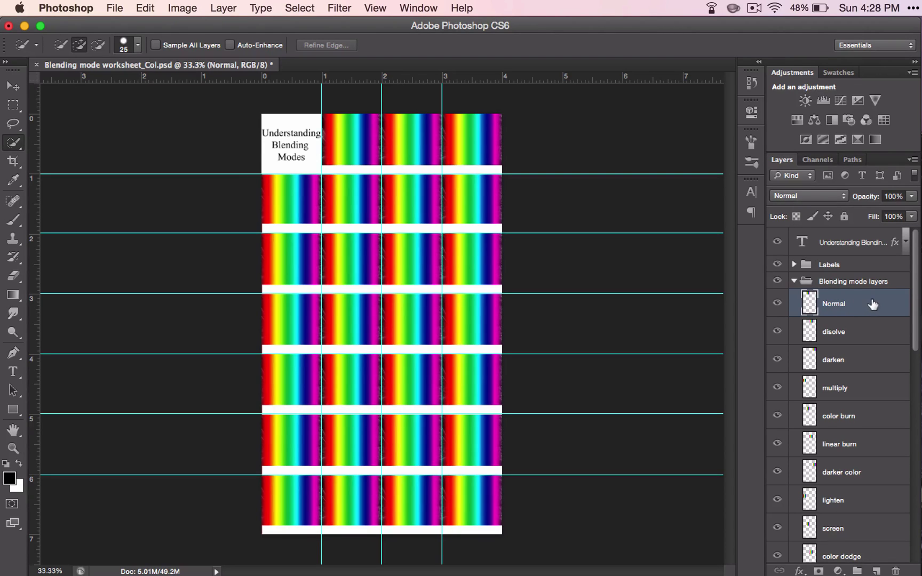
Keep the Normal layer at Normal and set the disolve layer to Dissolve
{"action": "left_click", "coordinate": [797, 196]}
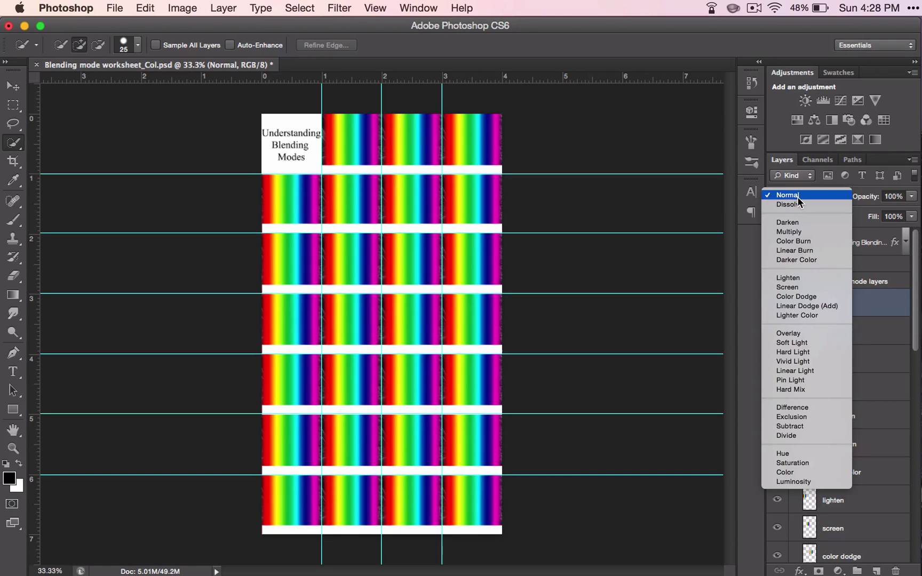
{"action": "left_click", "coordinate": [798, 197]}
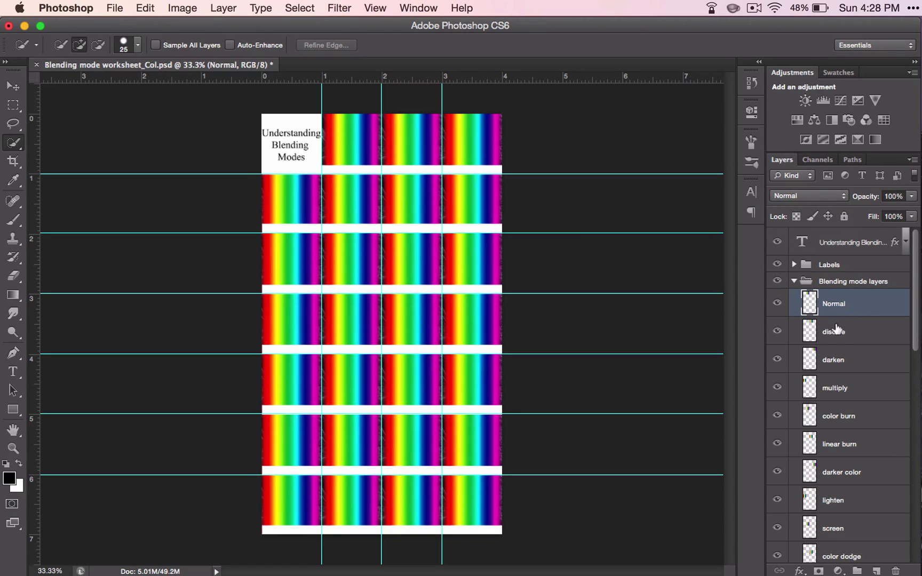
{"action": "left_click", "coordinate": [838, 329]}
{"action": "left_click", "coordinate": [807, 198]}
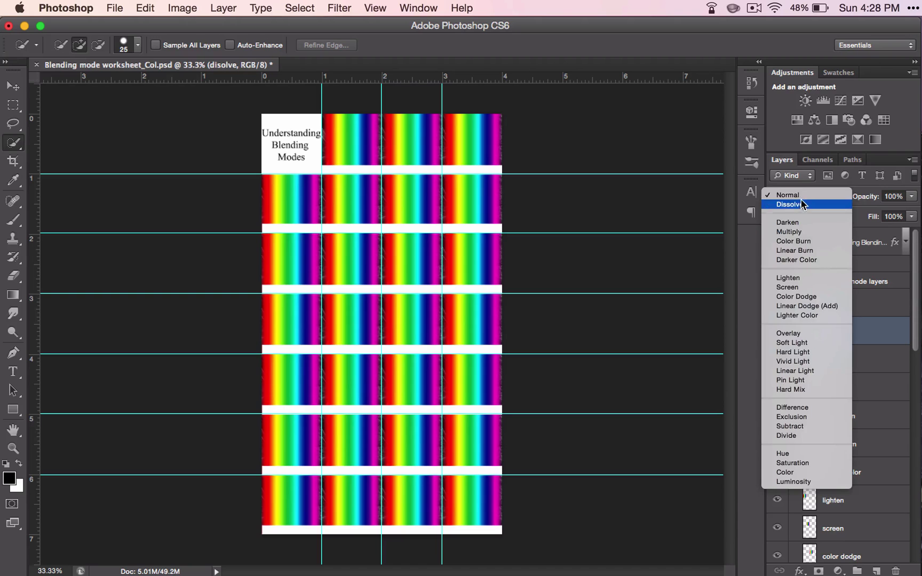
{"action": "left_click", "coordinate": [795, 204]}
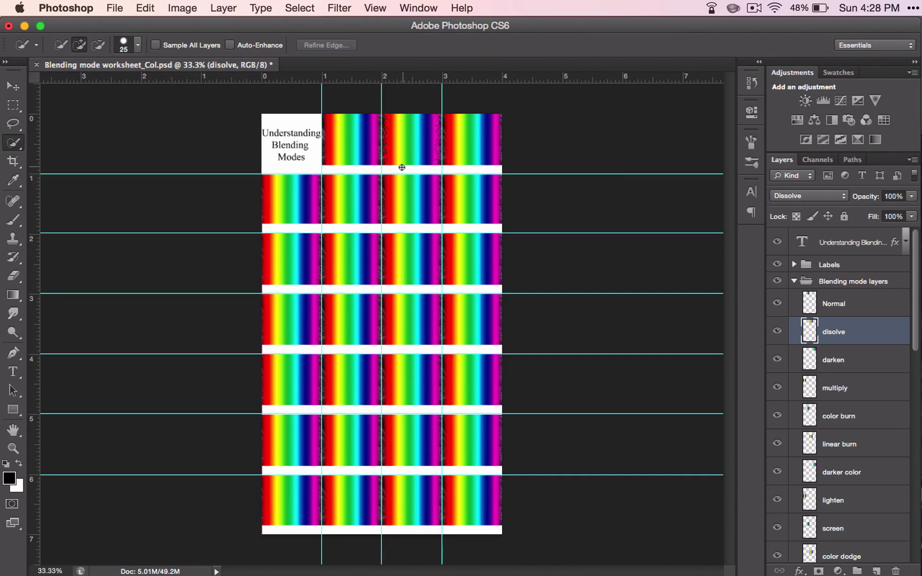
{"action": "scroll", "coordinate": [402, 167], "scroll_direction": "up", "scroll_amount": 5}
{"action": "scroll", "coordinate": [402, 167], "scroll_direction": "up", "scroll_amount": 3}
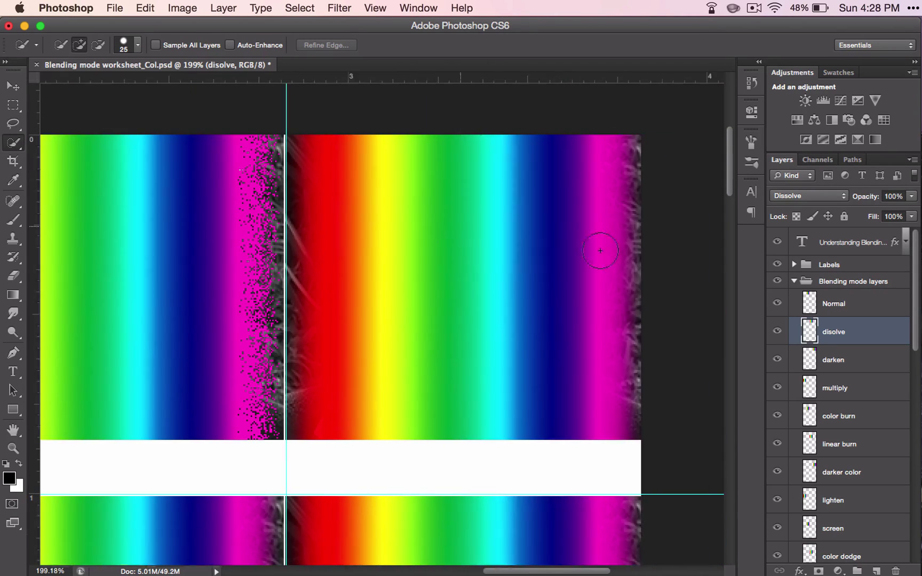
{"action": "scroll", "coordinate": [609, 250], "scroll_direction": "right", "scroll_amount": 6}
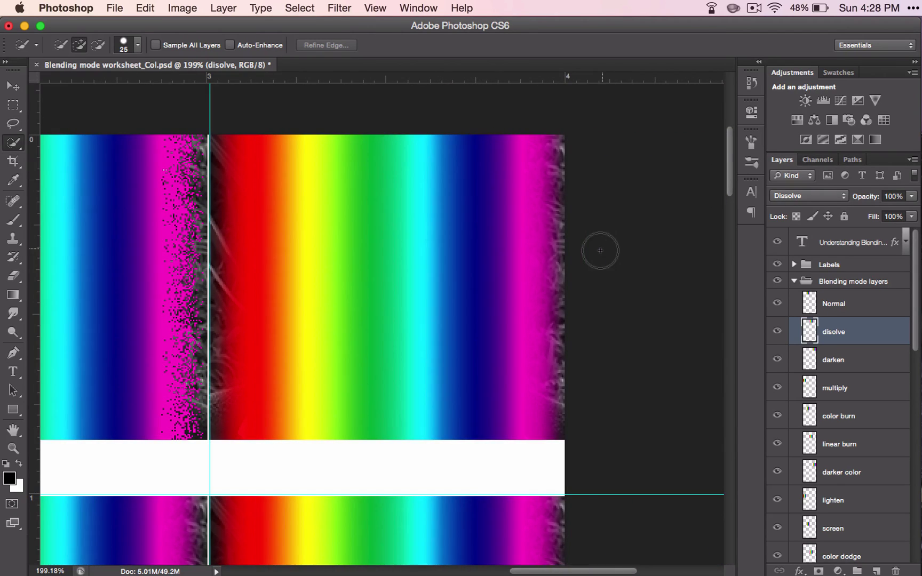
Set the darken layer's blend mode to Darken
{"action": "left_click", "coordinate": [864, 355]}
{"action": "left_click", "coordinate": [811, 196]}
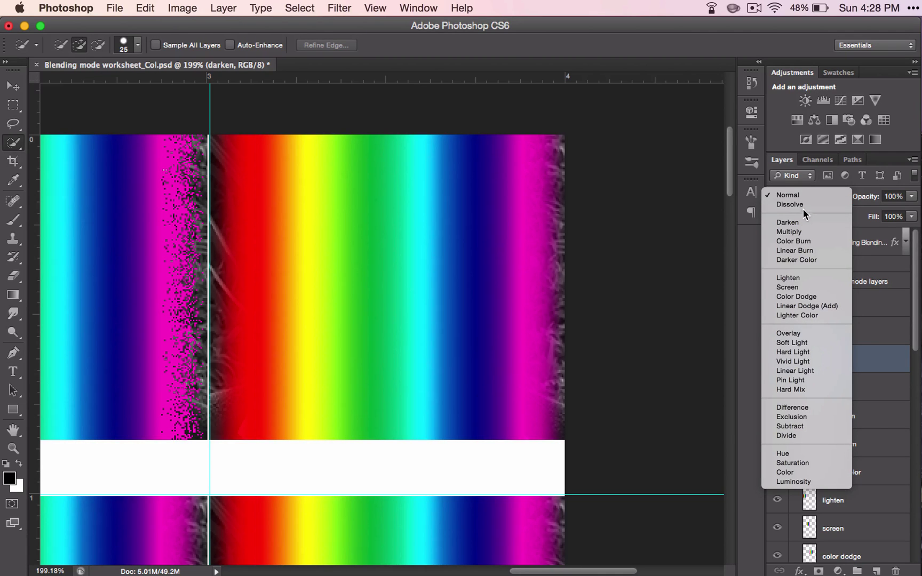
{"action": "left_click", "coordinate": [799, 224]}
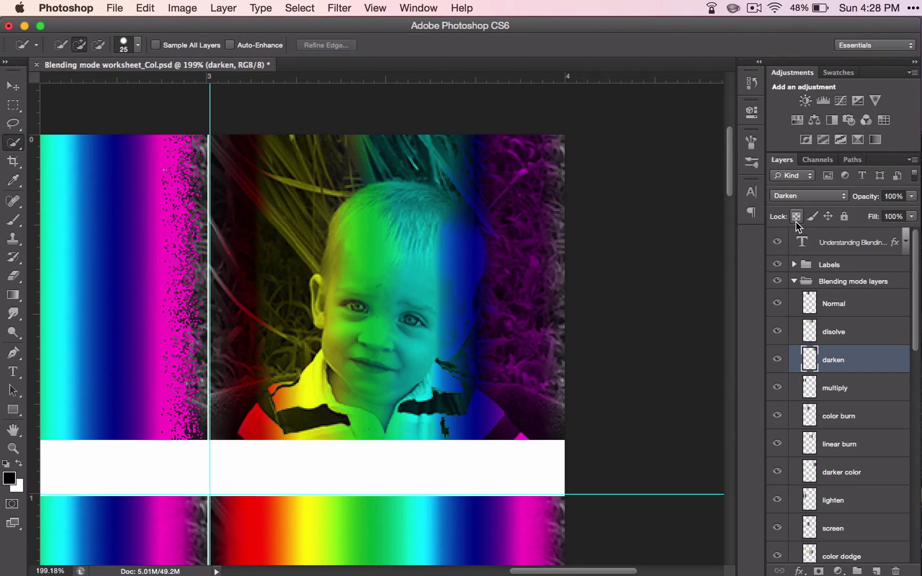
{"action": "scroll", "coordinate": [385, 408], "scroll_direction": "down", "scroll_amount": 2}
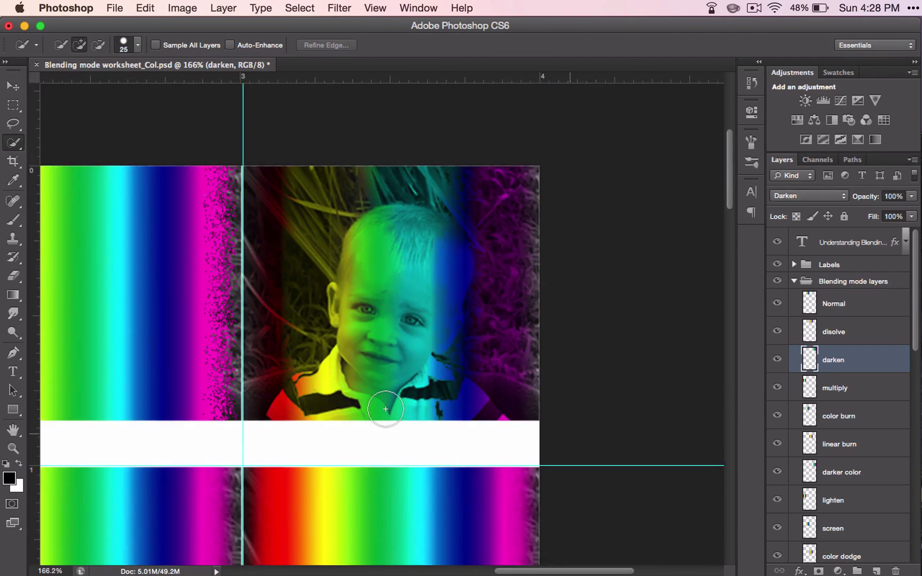
{"action": "scroll", "coordinate": [386, 409], "scroll_direction": "down", "scroll_amount": 4}
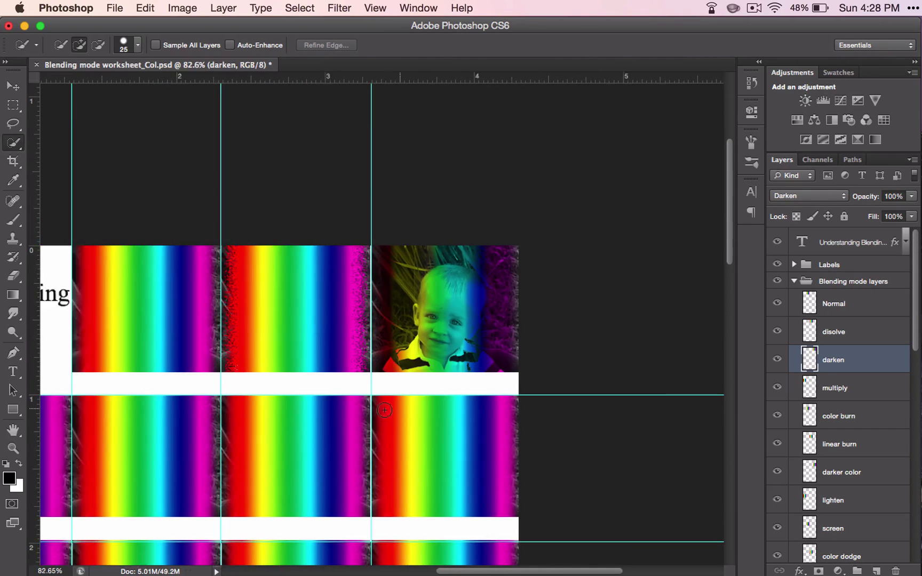
{"action": "scroll", "coordinate": [384, 410], "scroll_direction": "left", "scroll_amount": 5}
{"action": "scroll", "coordinate": [384, 410], "scroll_direction": "down", "scroll_amount": 4}
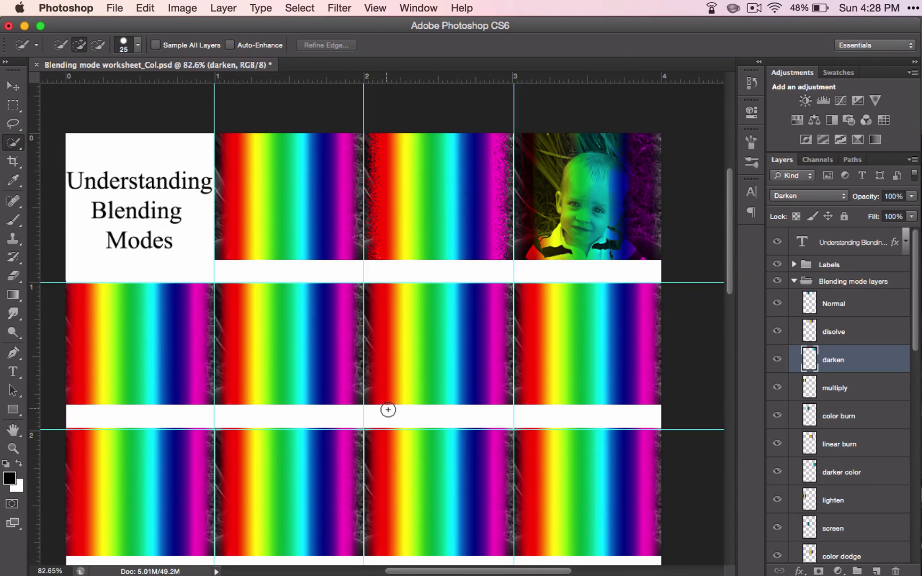
Set the multiply layer to Multiply and the color burn layer to Color Burn
{"action": "left_click", "coordinate": [868, 390]}
{"action": "left_click", "coordinate": [809, 196]}
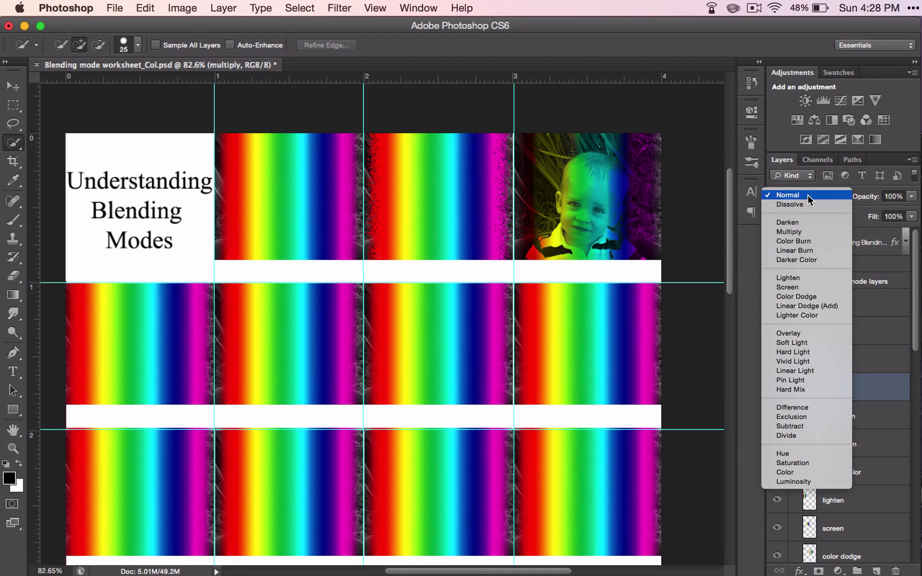
{"action": "left_click", "coordinate": [798, 232]}
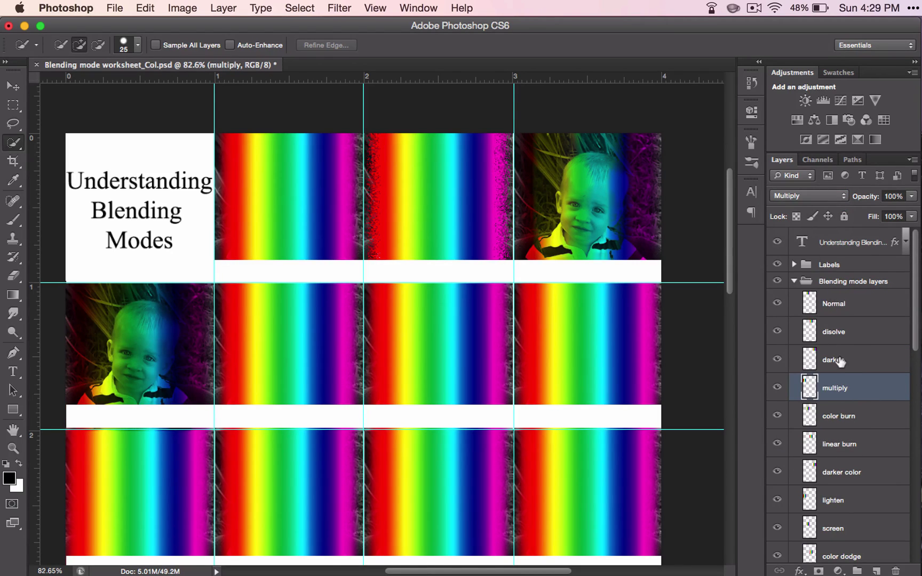
{"action": "left_click", "coordinate": [875, 417]}
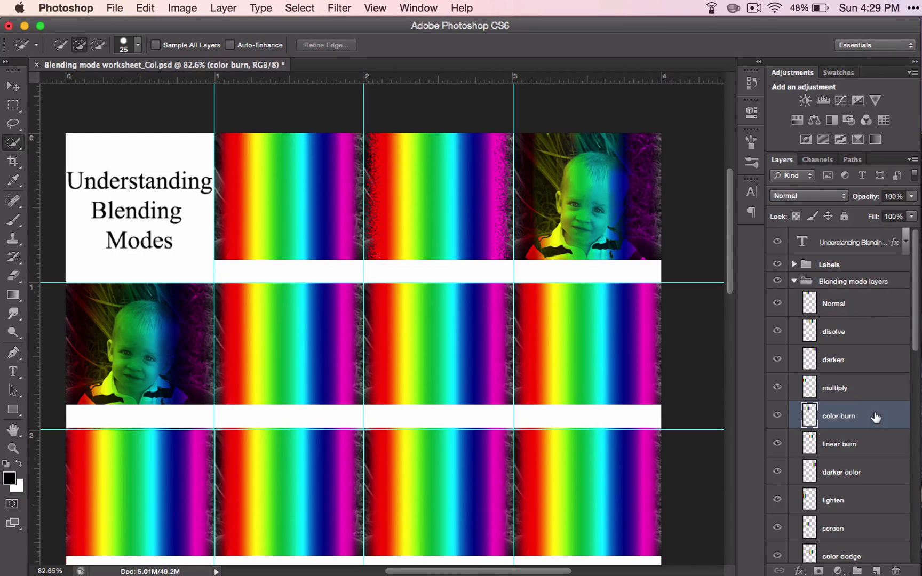
{"action": "left_click", "coordinate": [811, 197]}
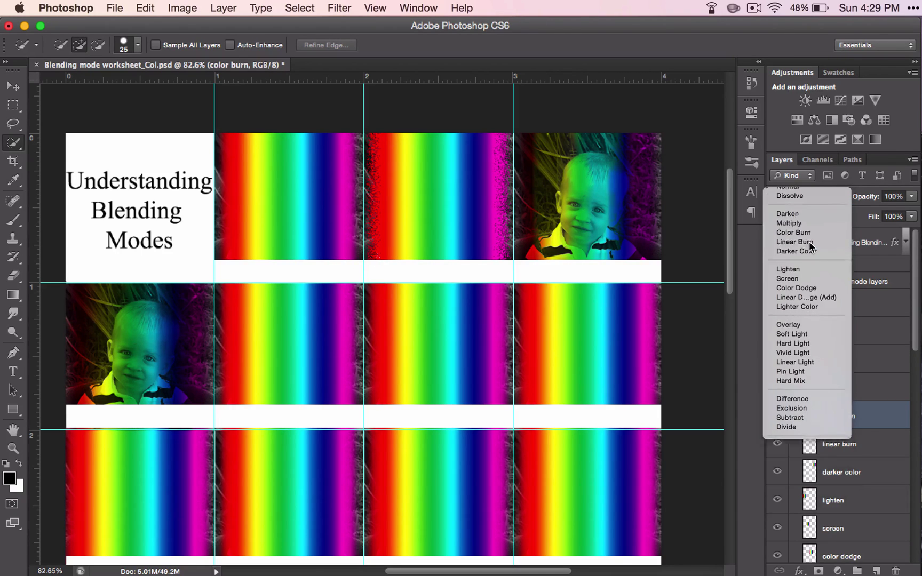
{"action": "left_click", "coordinate": [801, 241]}
Set the linear burn layer to Linear Burn and the darker color layer to Darker Color
{"action": "left_click", "coordinate": [870, 440]}
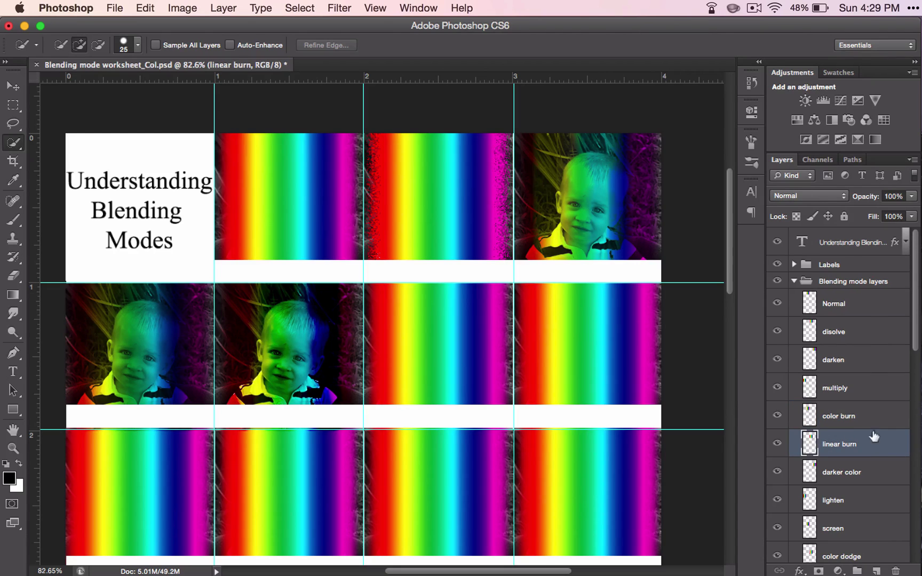
{"action": "left_click", "coordinate": [811, 195]}
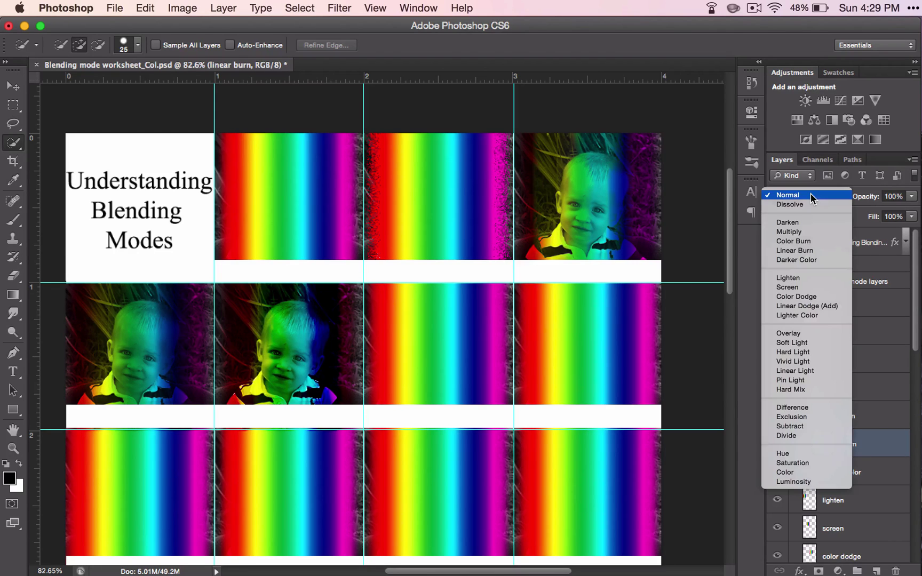
{"action": "left_click", "coordinate": [801, 250]}
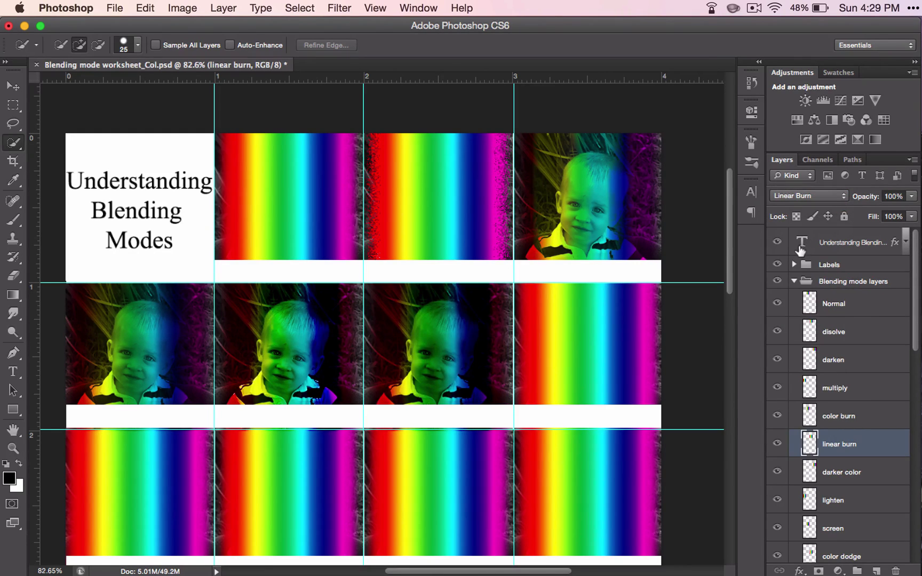
{"action": "scroll", "coordinate": [878, 482], "scroll_direction": "down", "scroll_amount": 1}
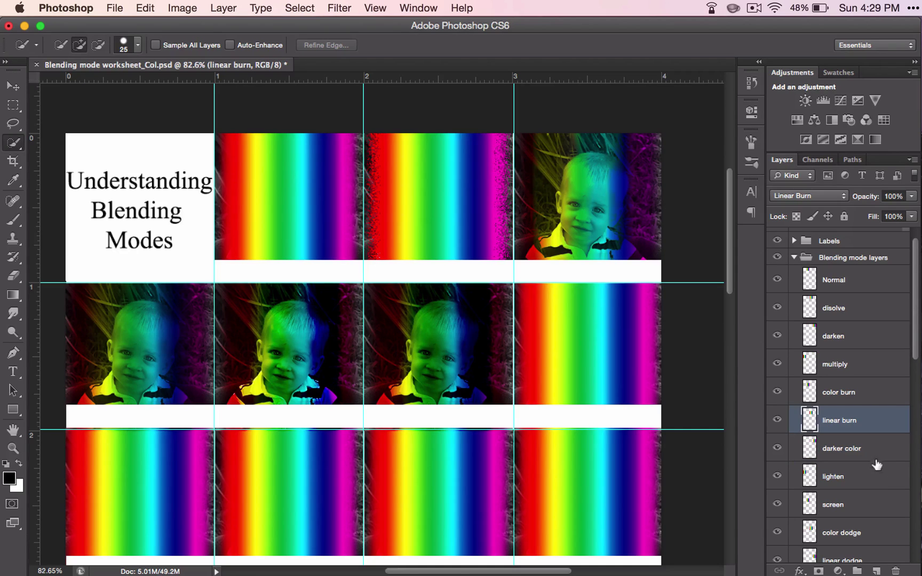
{"action": "left_click", "coordinate": [877, 448]}
{"action": "left_click", "coordinate": [806, 196]}
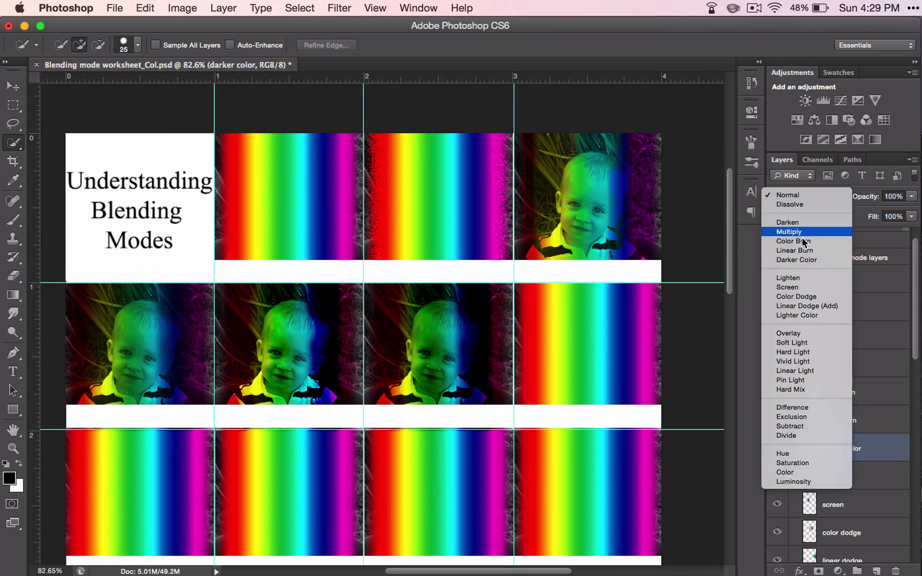
{"action": "left_click", "coordinate": [803, 260]}
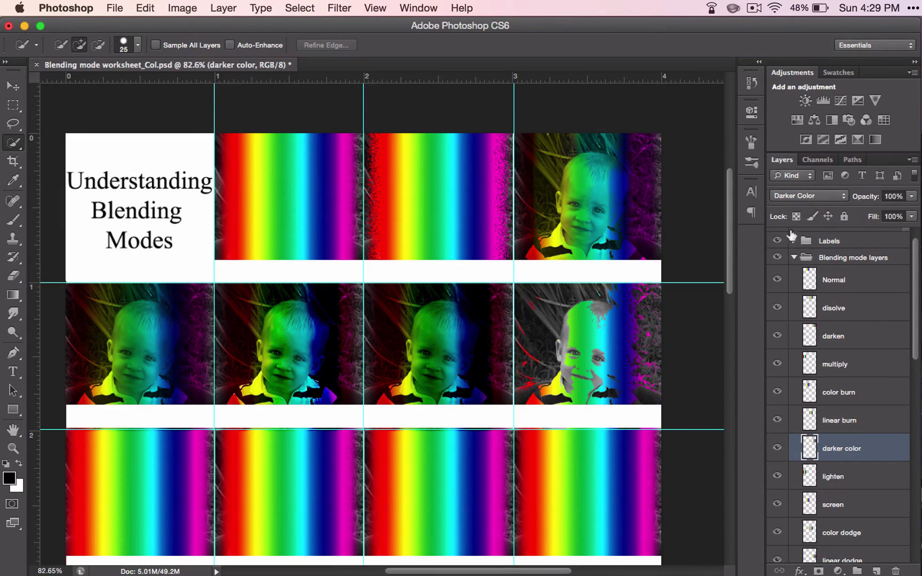
{"action": "left_click", "coordinate": [793, 196]}
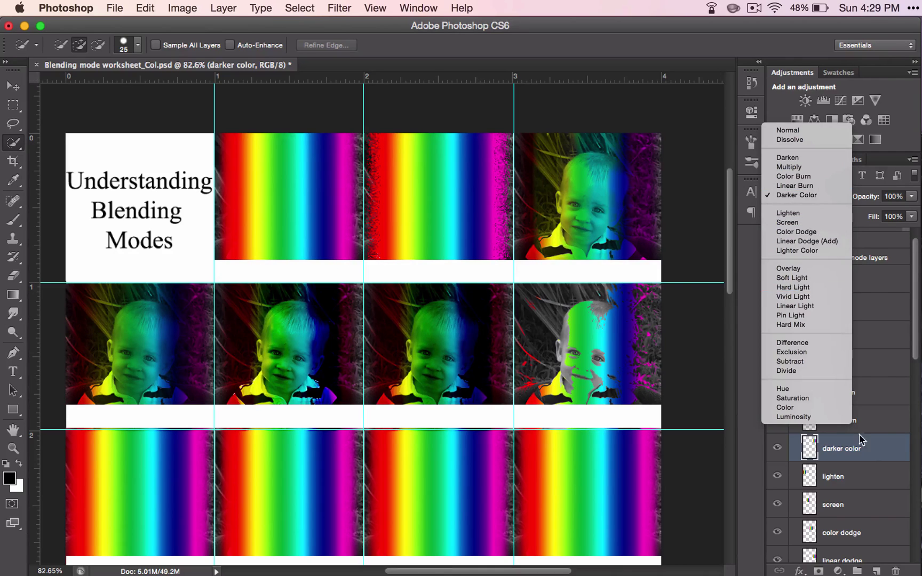
Set the lighten layer to Lighten and the screen layer to Screen
{"action": "left_click", "coordinate": [874, 482]}
{"action": "left_click", "coordinate": [871, 478]}
{"action": "left_click", "coordinate": [813, 196]}
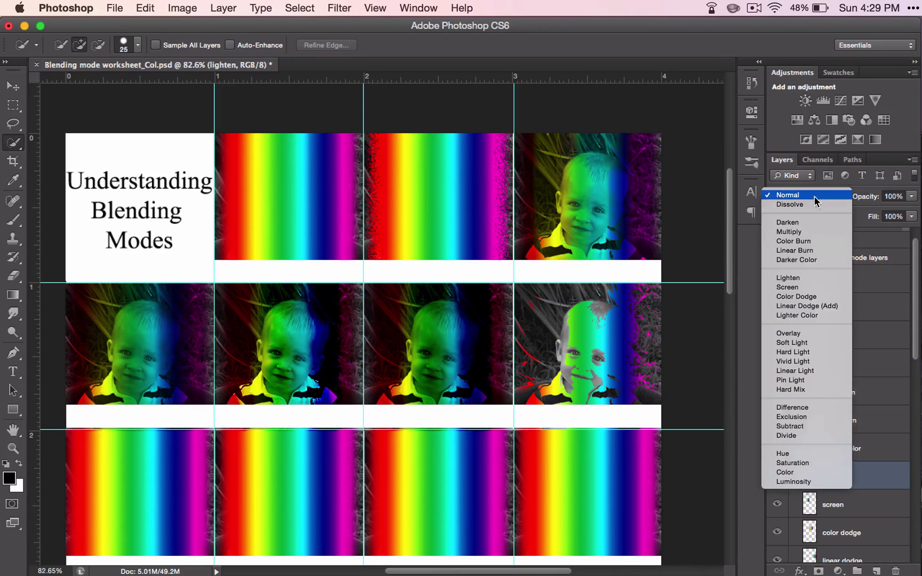
{"action": "left_click", "coordinate": [797, 278]}
{"action": "scroll", "coordinate": [558, 365], "scroll_direction": "down", "scroll_amount": 5}
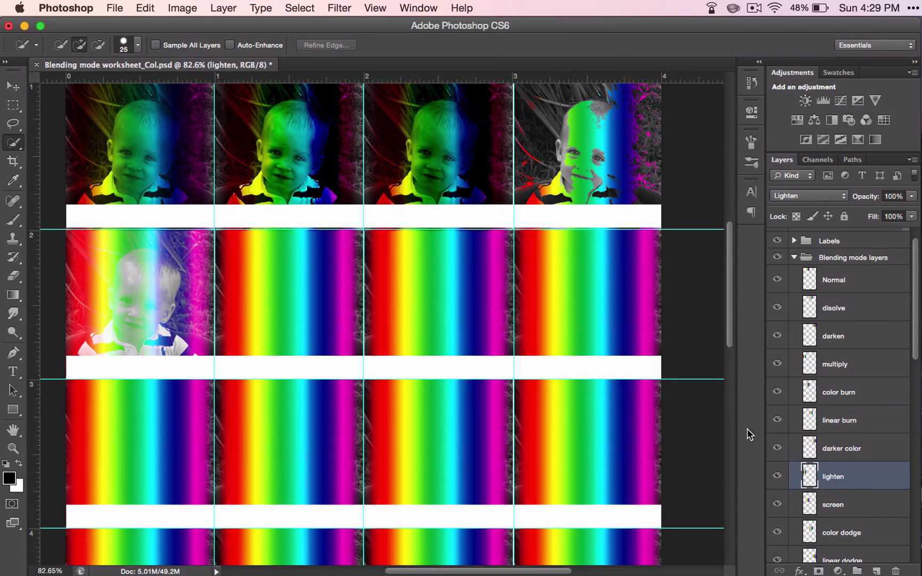
{"action": "left_click", "coordinate": [867, 504]}
{"action": "left_click", "coordinate": [809, 195]}
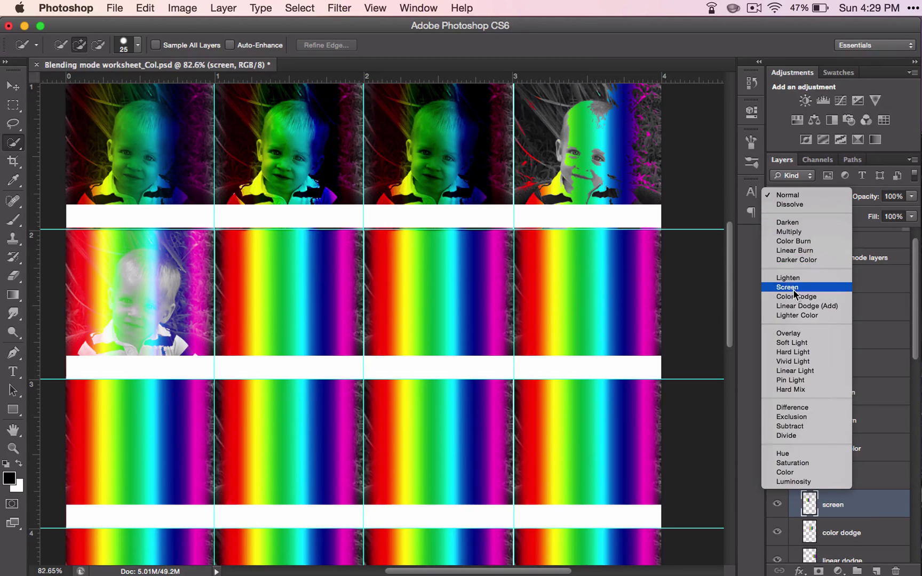
{"action": "left_click", "coordinate": [789, 288]}
Give the color dodge, linear dodge and lighter color layers Color Dodge, Linear Dodge (Add) and Lighter Color
{"action": "left_click", "coordinate": [877, 526]}
{"action": "left_click", "coordinate": [807, 196]}
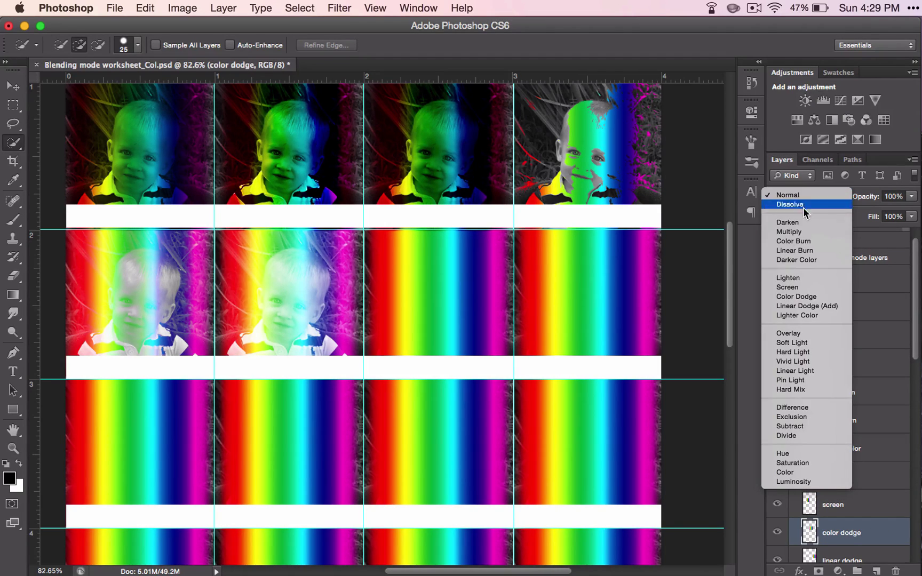
{"action": "left_click", "coordinate": [805, 298]}
{"action": "scroll", "coordinate": [869, 469], "scroll_direction": "down", "scroll_amount": 2}
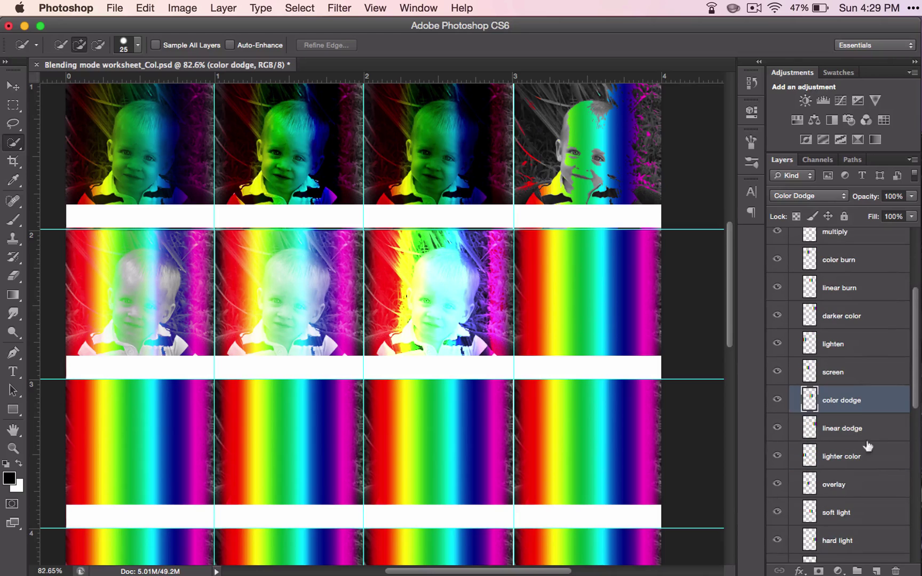
{"action": "left_click", "coordinate": [809, 421]}
{"action": "left_click", "coordinate": [802, 196]}
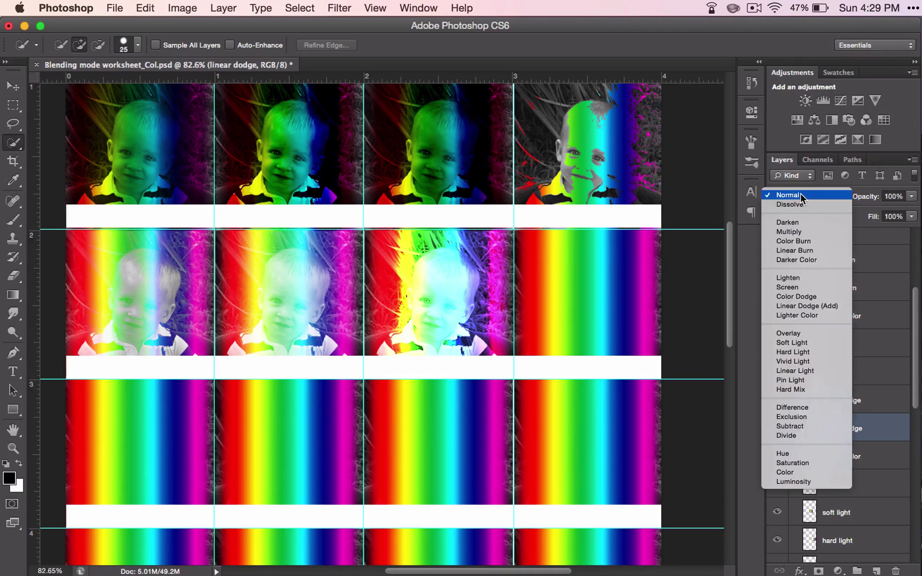
{"action": "left_click", "coordinate": [806, 306]}
{"action": "left_click", "coordinate": [883, 457]}
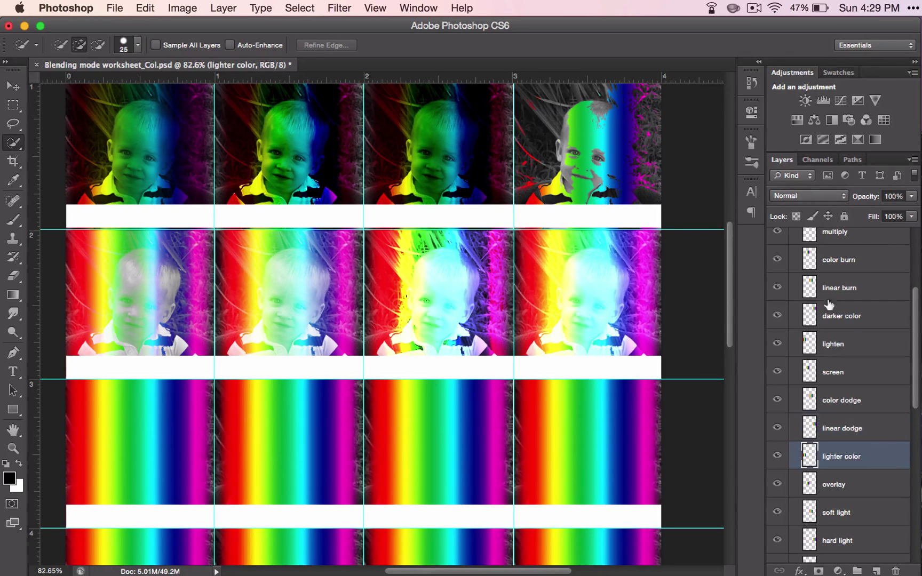
{"action": "left_click", "coordinate": [807, 196]}
{"action": "left_click", "coordinate": [806, 315]}
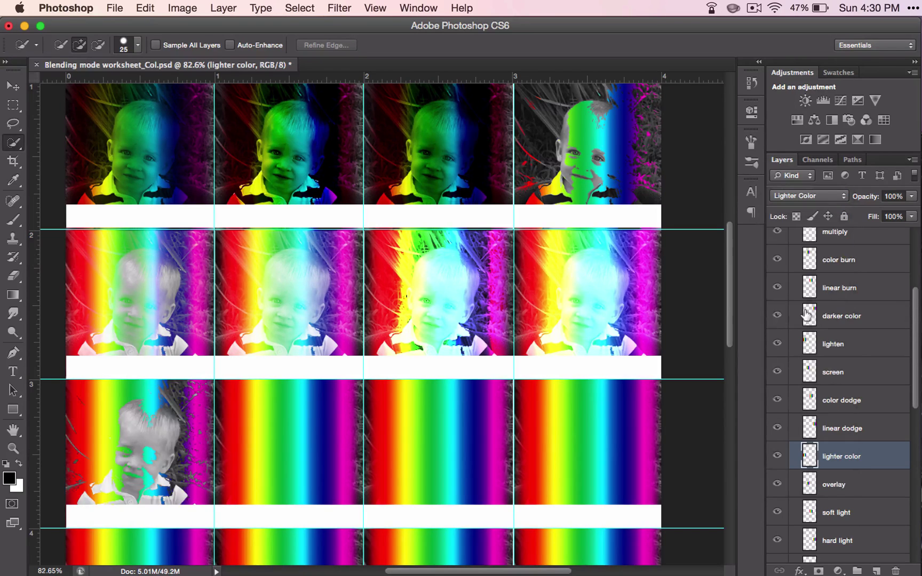
Lower the lighter color layer's opacity briefly, then return it to 100%
{"action": "left_click", "coordinate": [912, 197]}
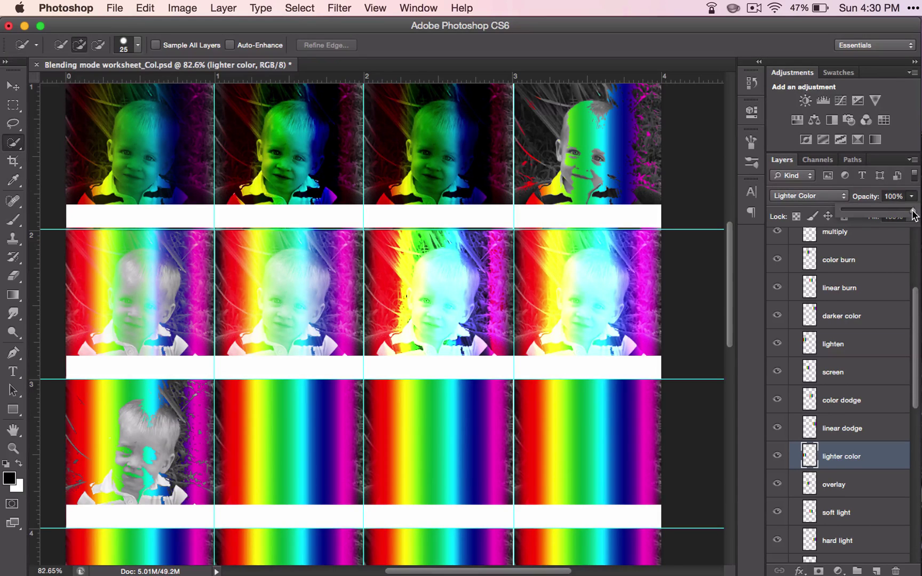
{"action": "left_click_drag", "start_coordinate": [914, 216], "coordinate": [862, 212]}
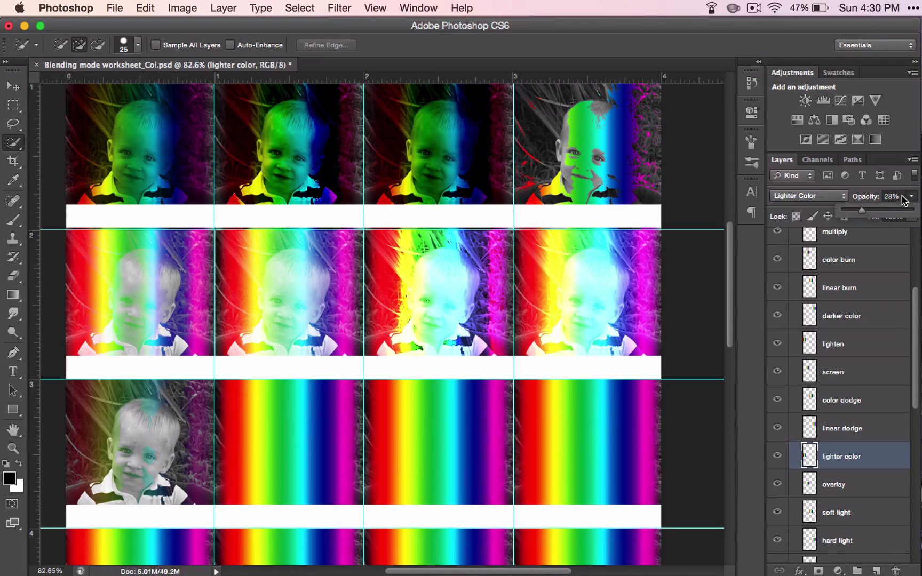
{"action": "left_click_drag", "start_coordinate": [863, 213], "coordinate": [921, 219]}
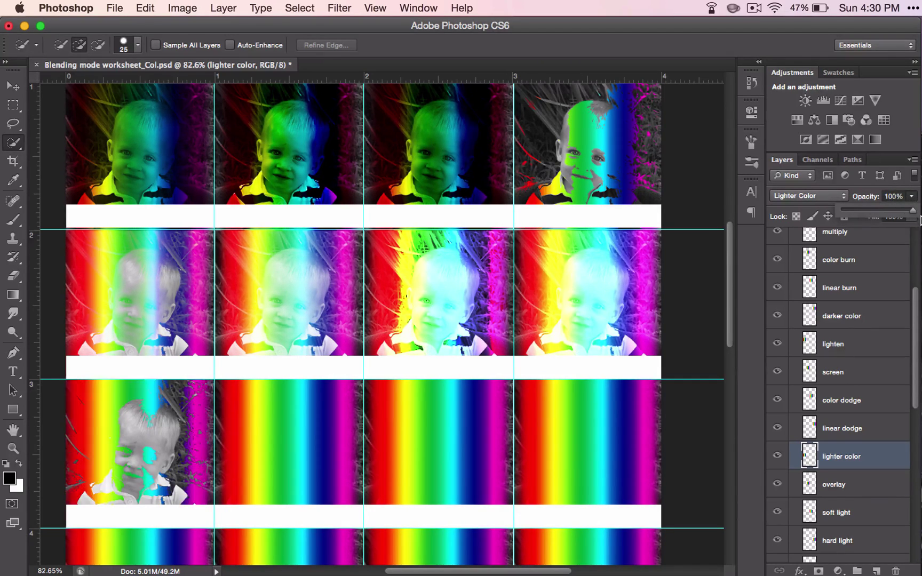
Switch the overlay layer's blending mode to Overlay
{"action": "left_click", "coordinate": [858, 484]}
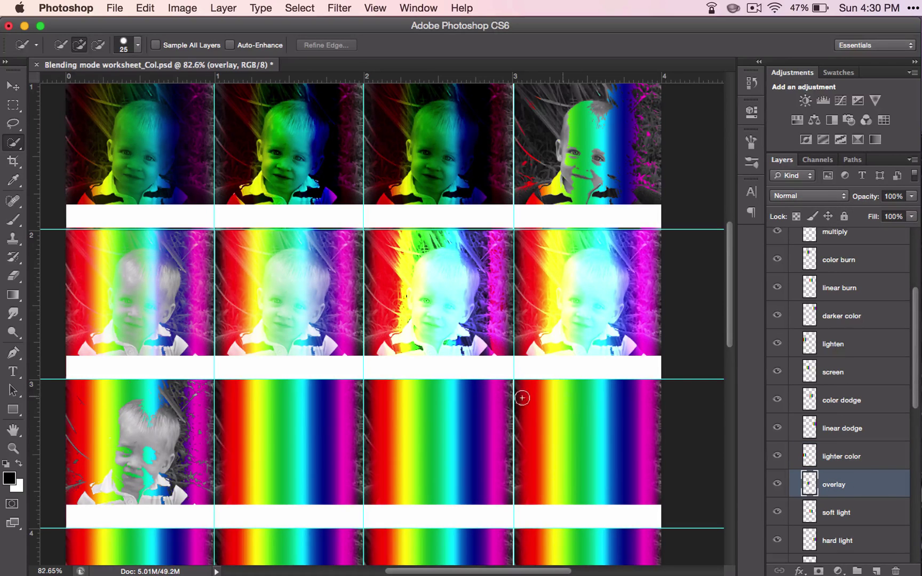
{"action": "left_click", "coordinate": [808, 196]}
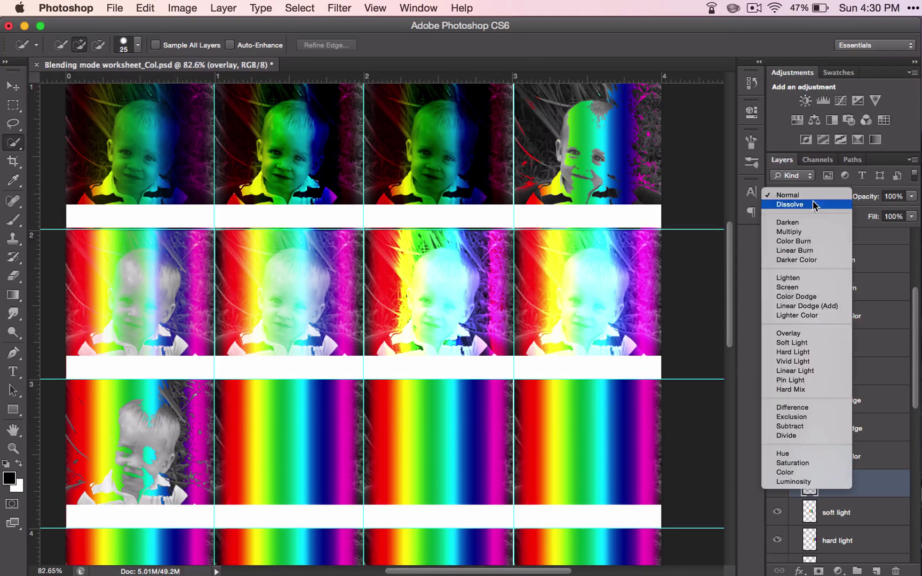
{"action": "left_click", "coordinate": [795, 336]}
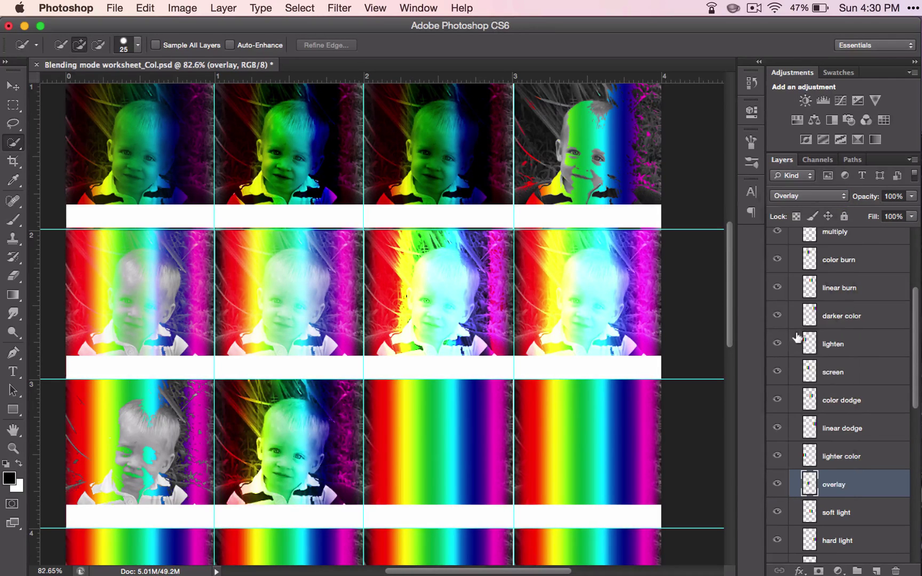
{"action": "scroll", "coordinate": [560, 408], "scroll_direction": "down", "scroll_amount": 5}
{"action": "scroll", "coordinate": [561, 408], "scroll_direction": "down", "scroll_amount": 1}
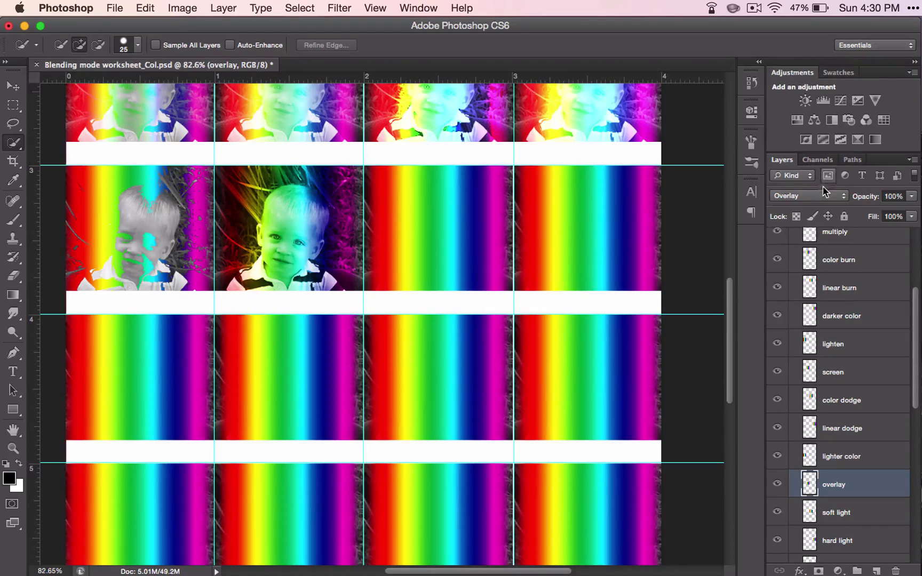